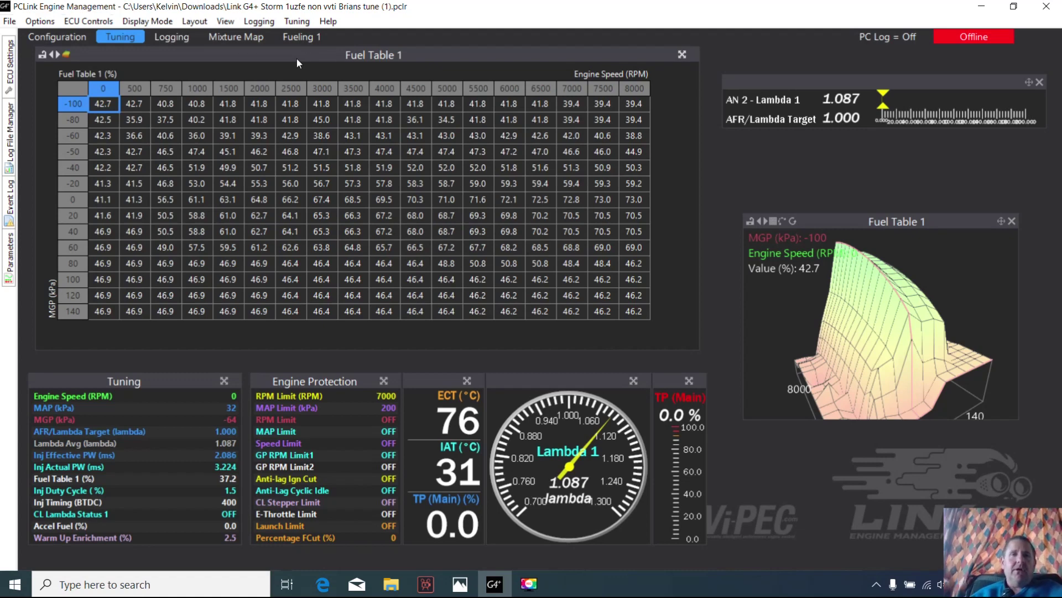
Review the ECU logging settings in Logging Setup and close it without changes.
left_click(260, 25)
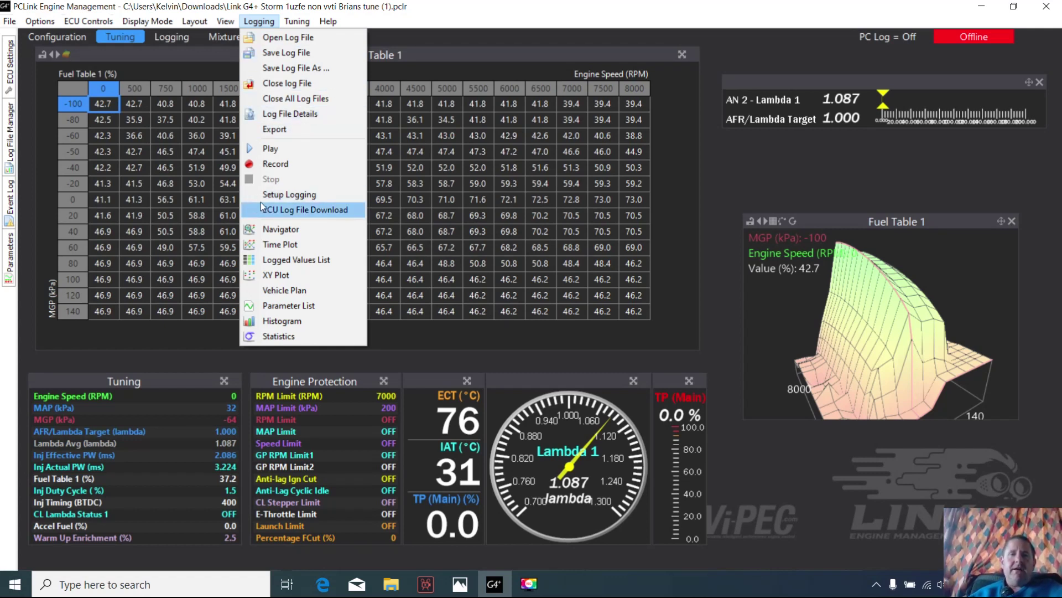
left_click(279, 196)
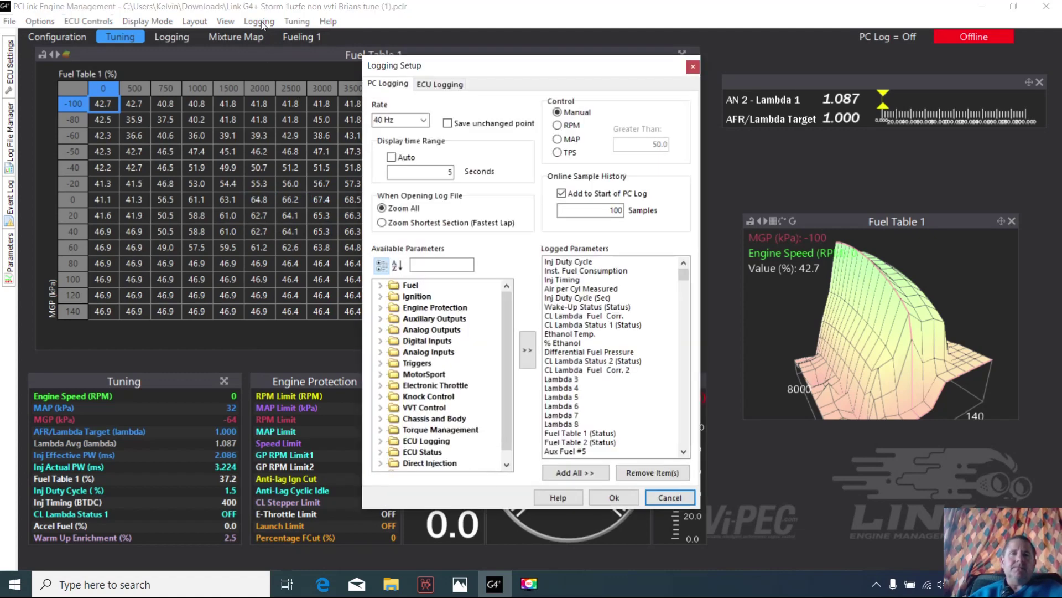
left_click(435, 87)
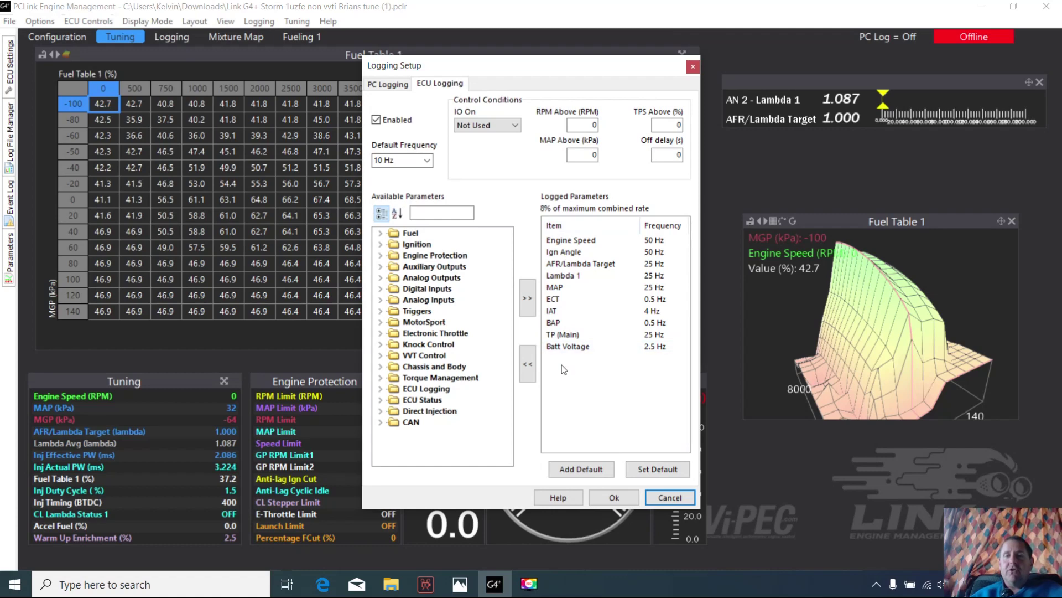
left_click(615, 496)
Load the track log file 'Log 2019-10-13 8_16_43 pm'.
left_click(259, 21)
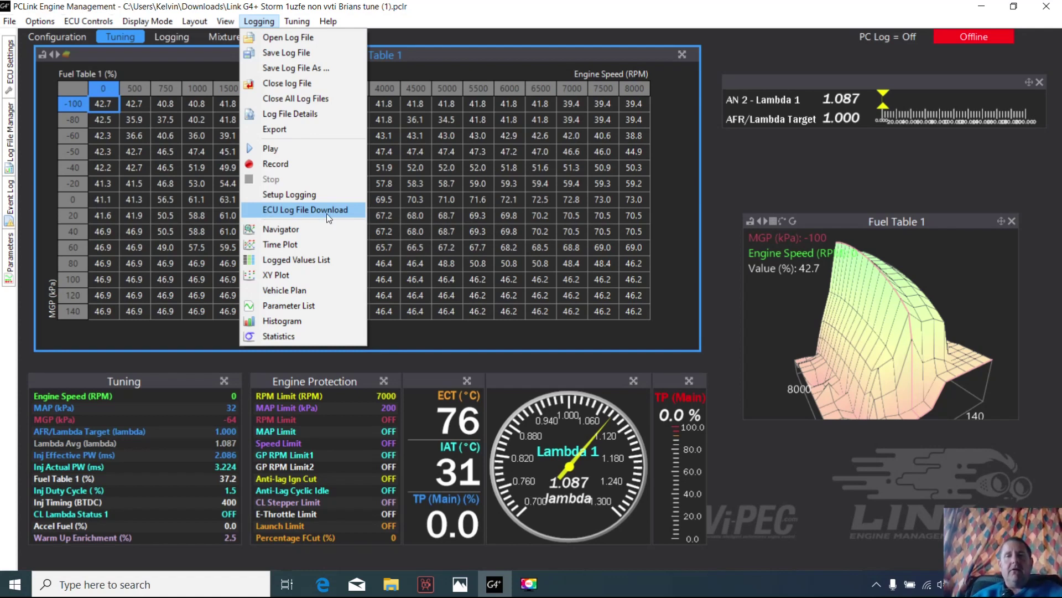
left_click(294, 40)
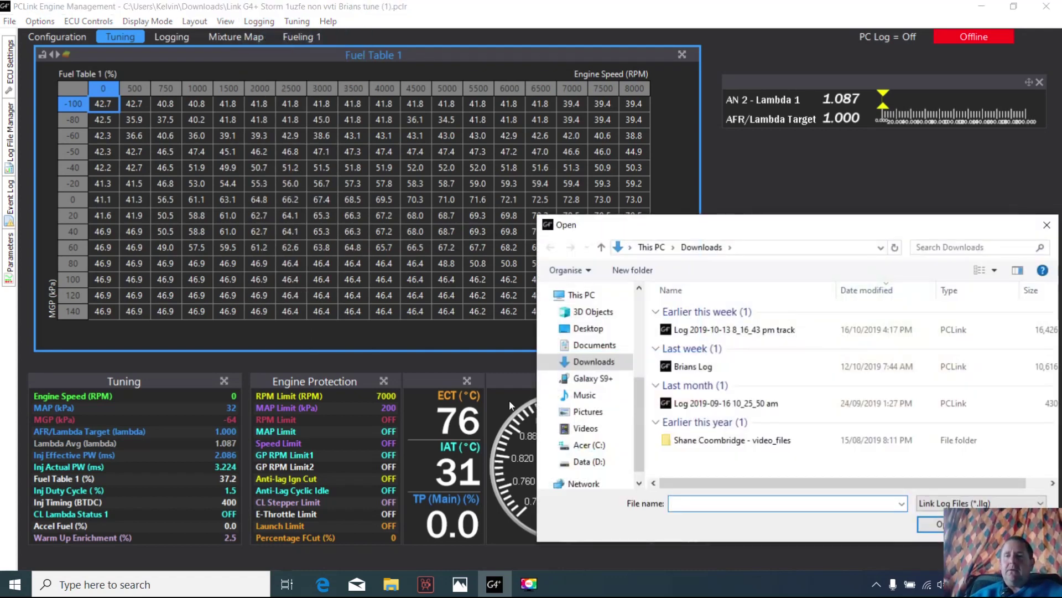
left_click(726, 328)
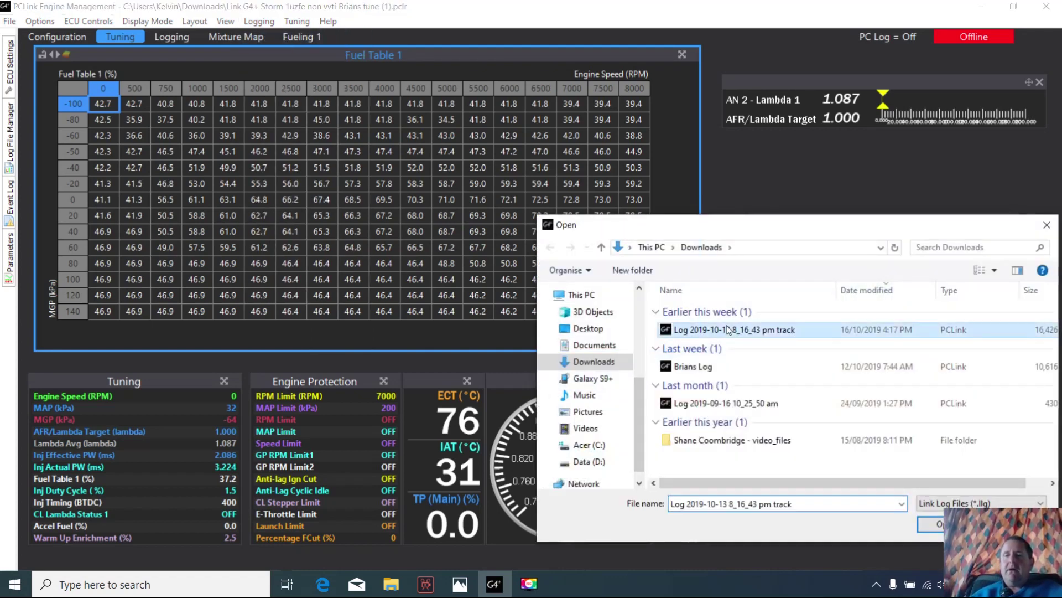
left_click(932, 524)
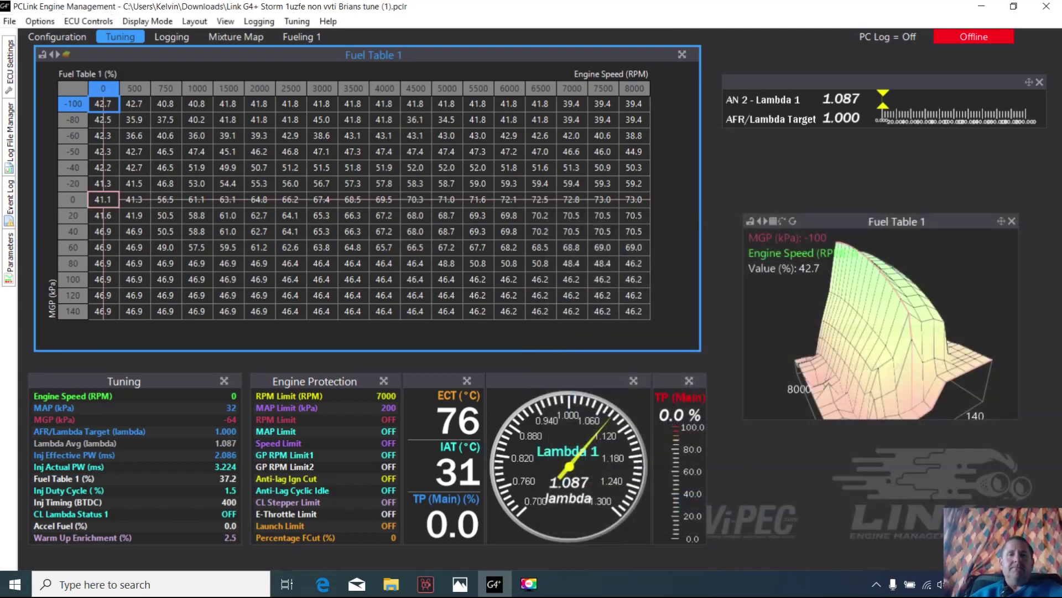
Browse the Logging, Mixture Map and Fueling 1 pages, ending back on Logging.
left_click(167, 37)
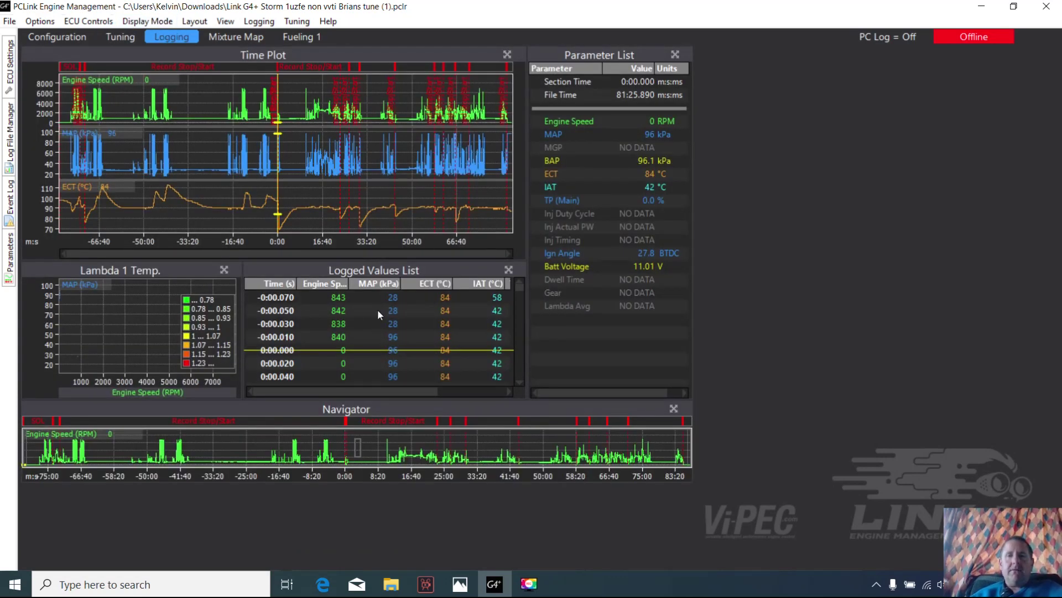
left_click(247, 37)
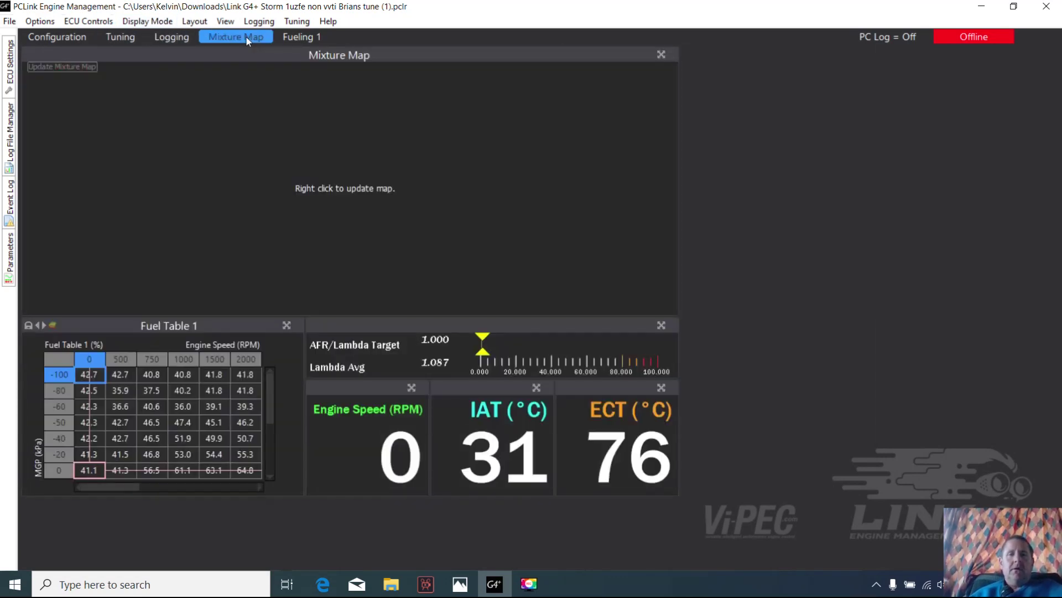
left_click(285, 38)
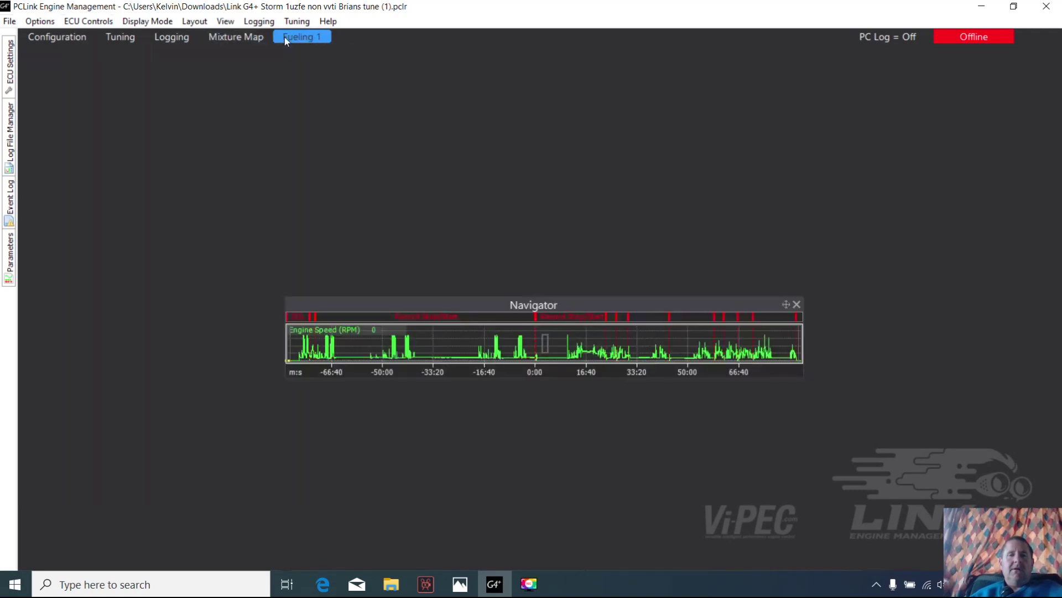
left_click(184, 41)
left_click(154, 22)
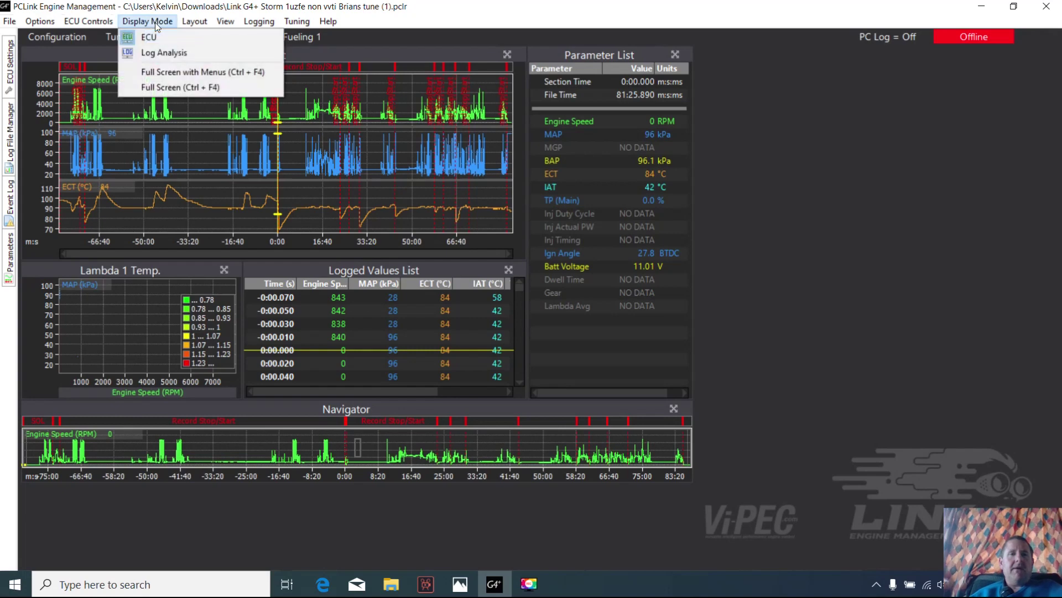
Switch to Log Analysis and read the Engine Health 1 values at -19:08.
left_click(154, 51)
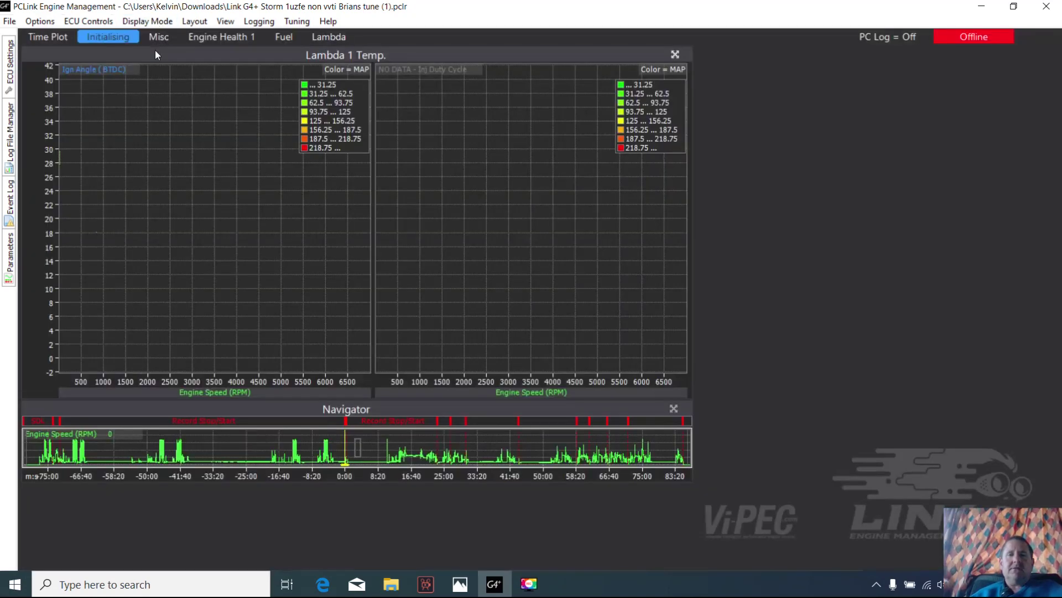
left_click(223, 39)
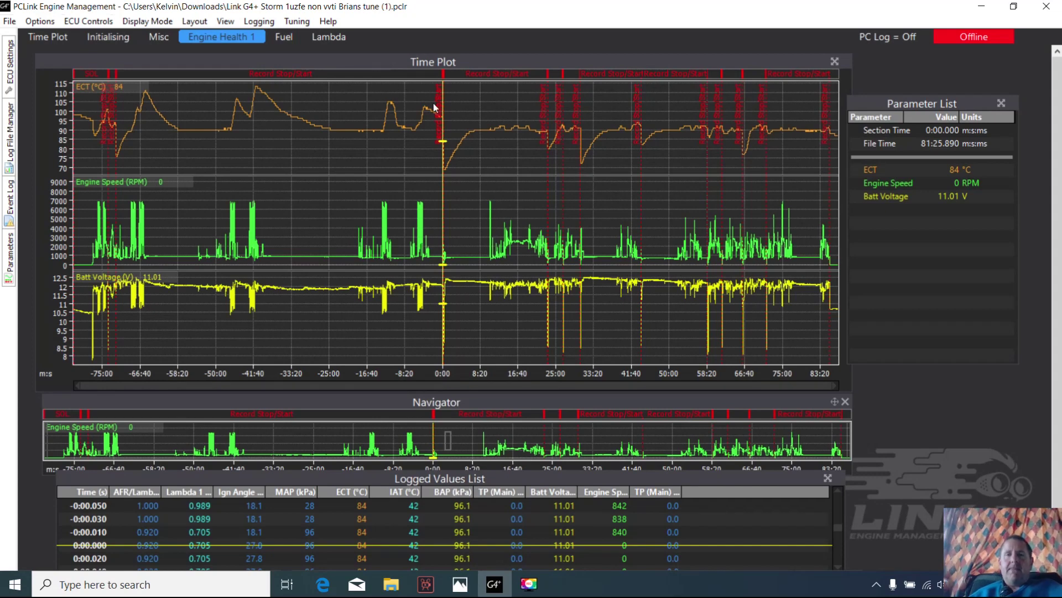
left_click(356, 109)
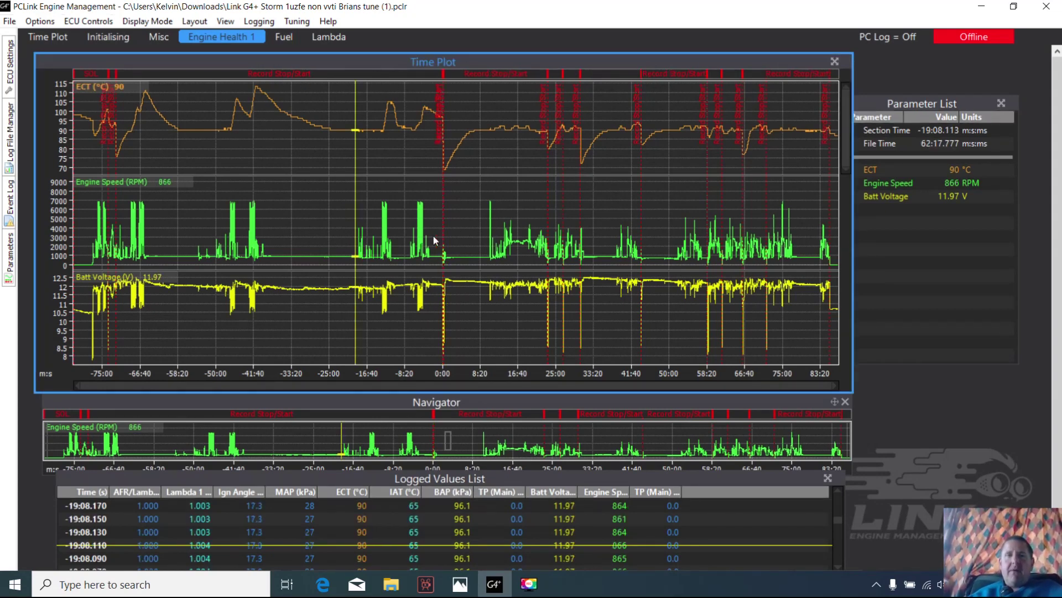
View the log's Fuel and Lambda pages, then return to ECU display mode.
left_click(281, 38)
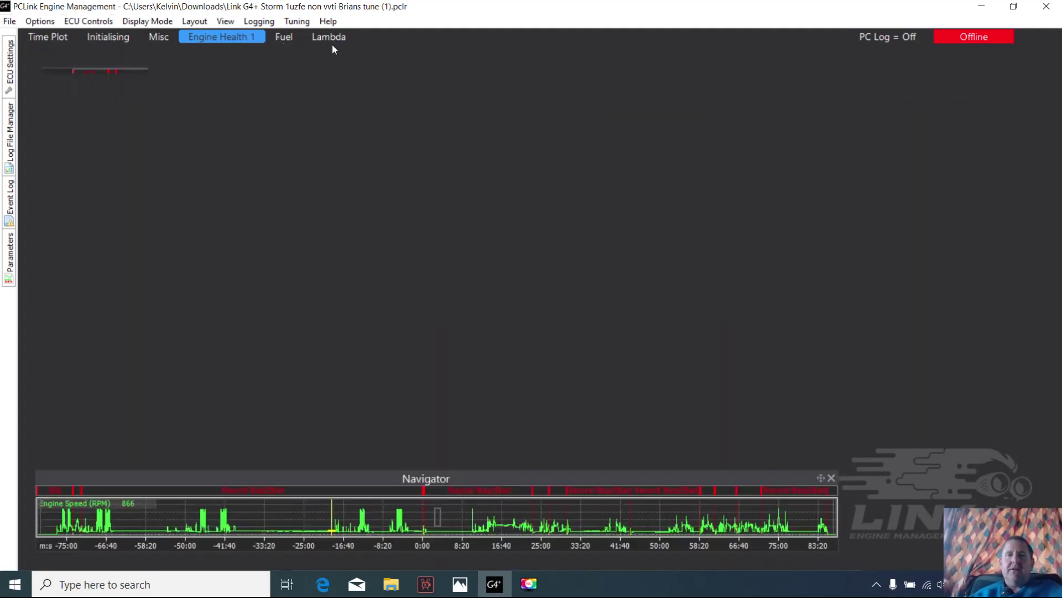
left_click(333, 37)
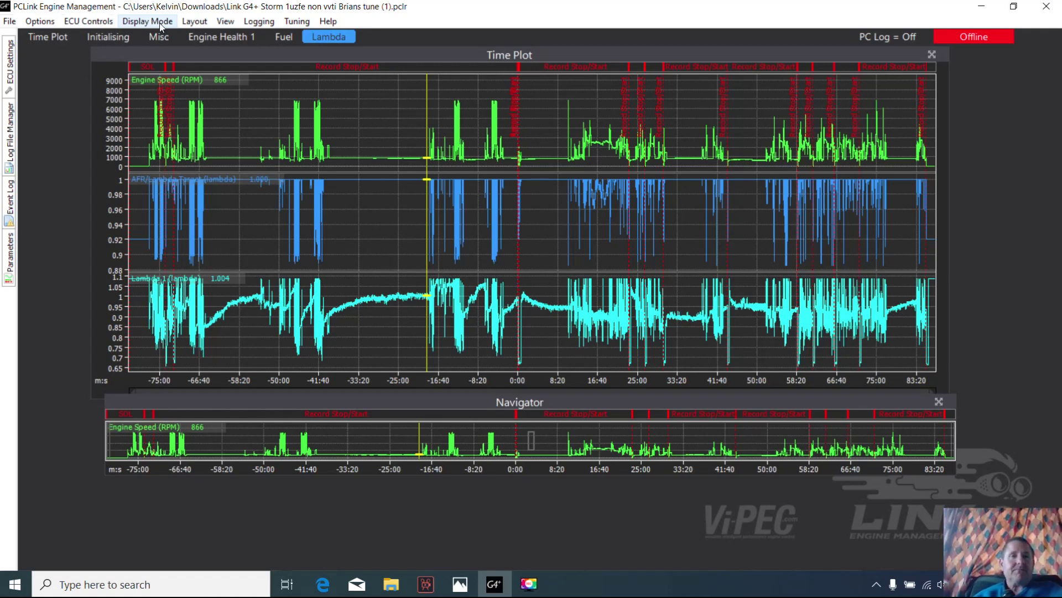
left_click(143, 22)
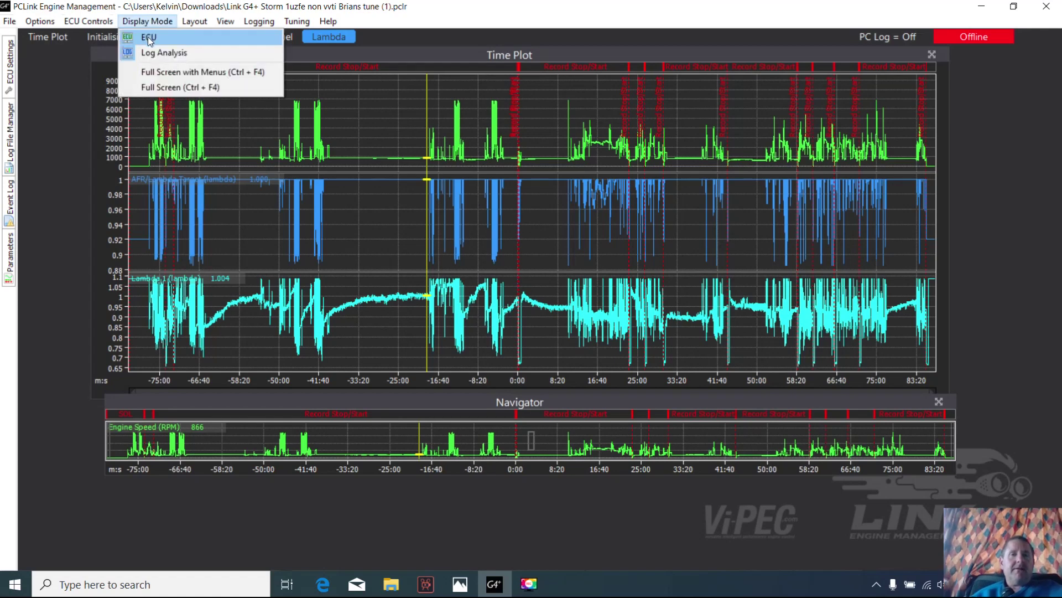
left_click(148, 37)
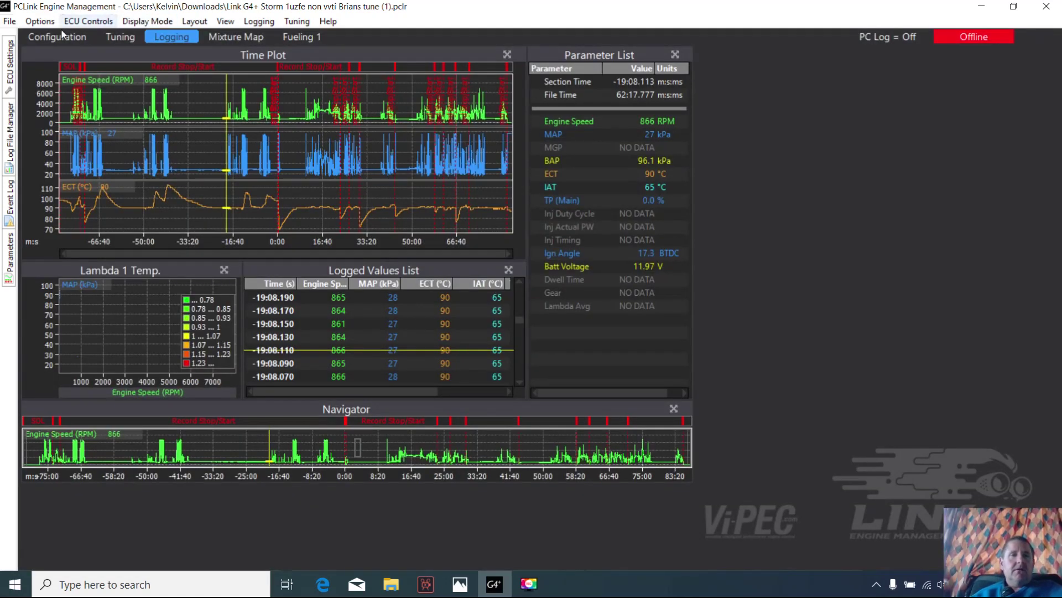
Show the ECU Configuration page with Fuel Table 1, inputs and ECU status.
left_click(59, 37)
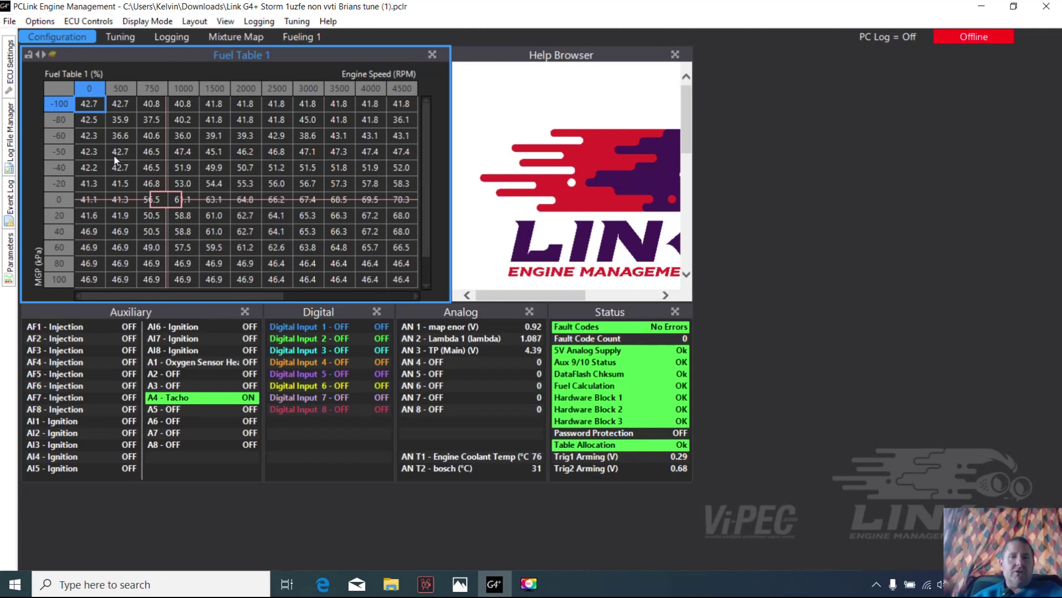
left_click(103, 24)
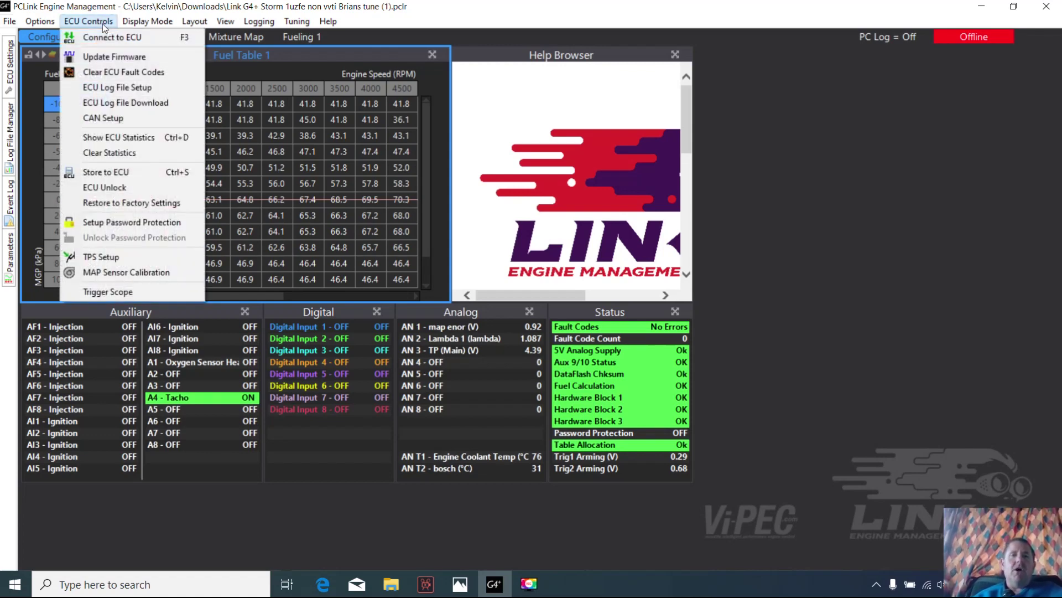
Show ECU Statistics and scroll to max 6944 RPM, 4042 minutes, 516 starts.
left_click(118, 136)
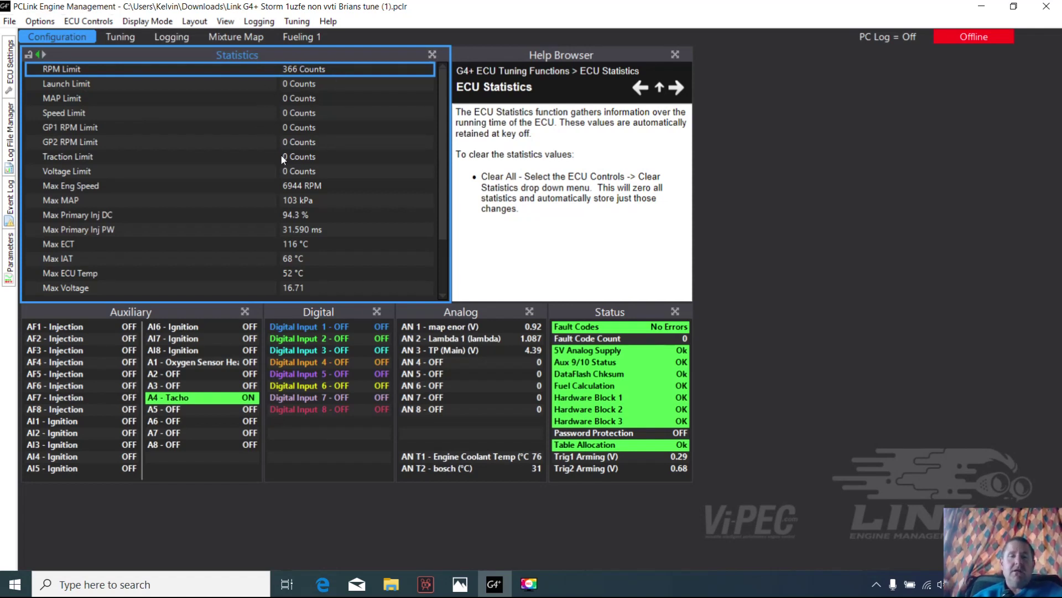
mouse_move(443, 81)
left_mouse_down()
mouse_move(444, 125)
mouse_move(435, 65)
left_mouse_up()
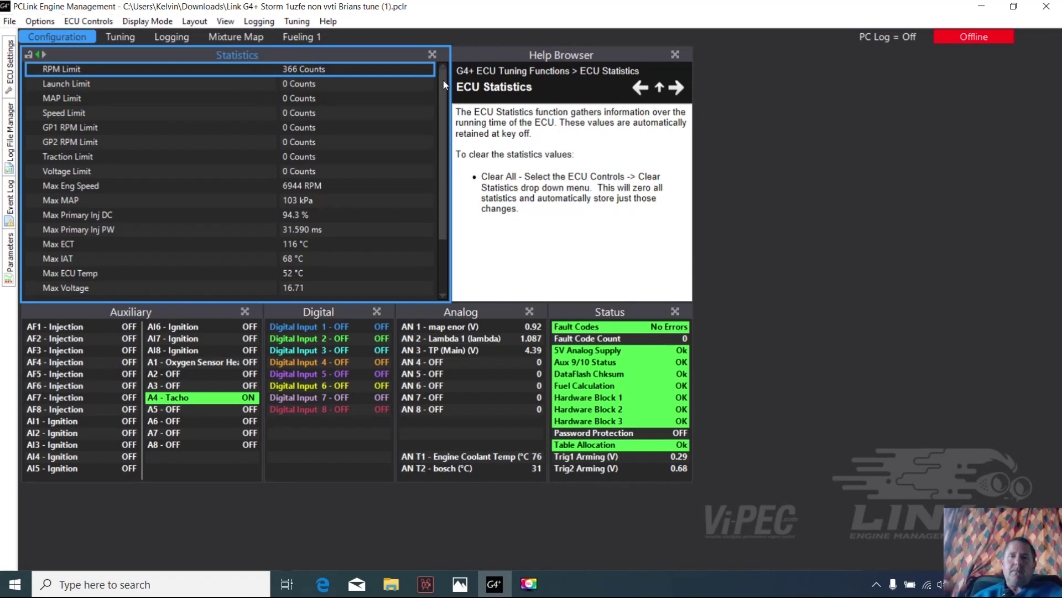
left_click_drag(443, 81, 446, 133)
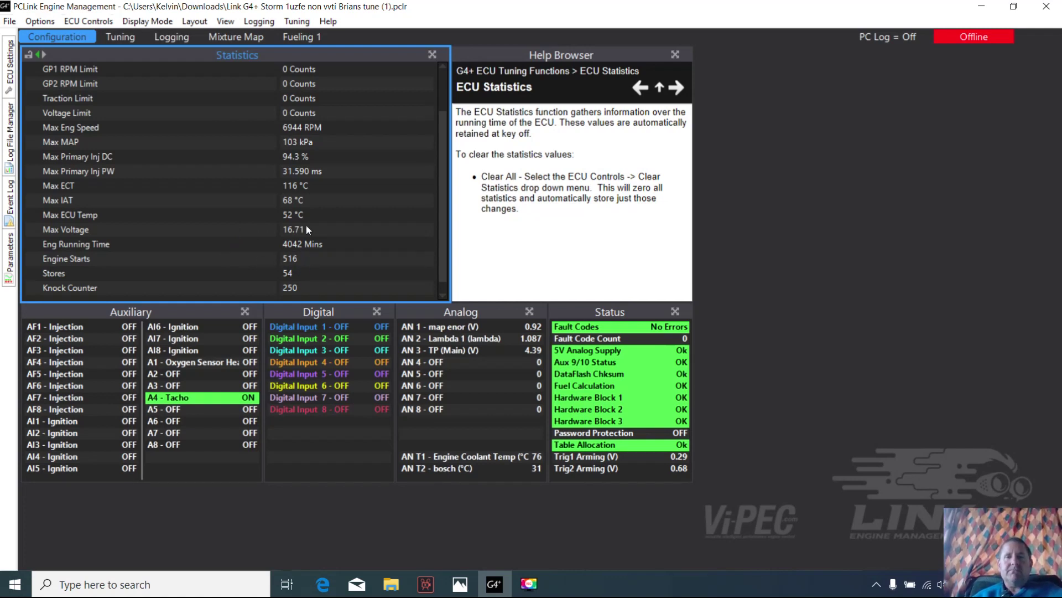
Return to Log Analysis mode on the Time Plot page with engine speed, MAP and TP.
left_click(147, 22)
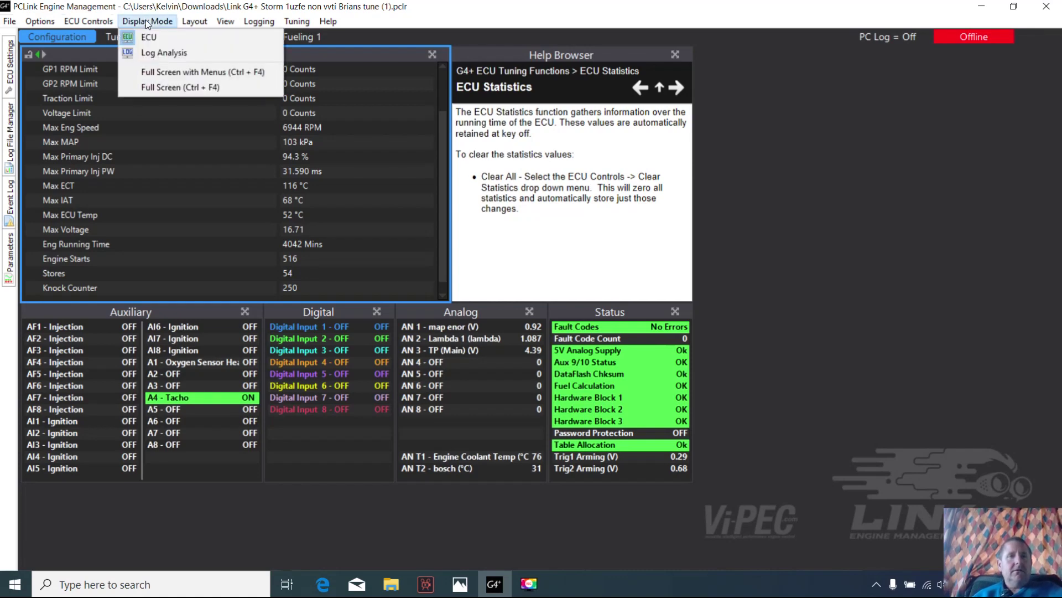
left_click(148, 55)
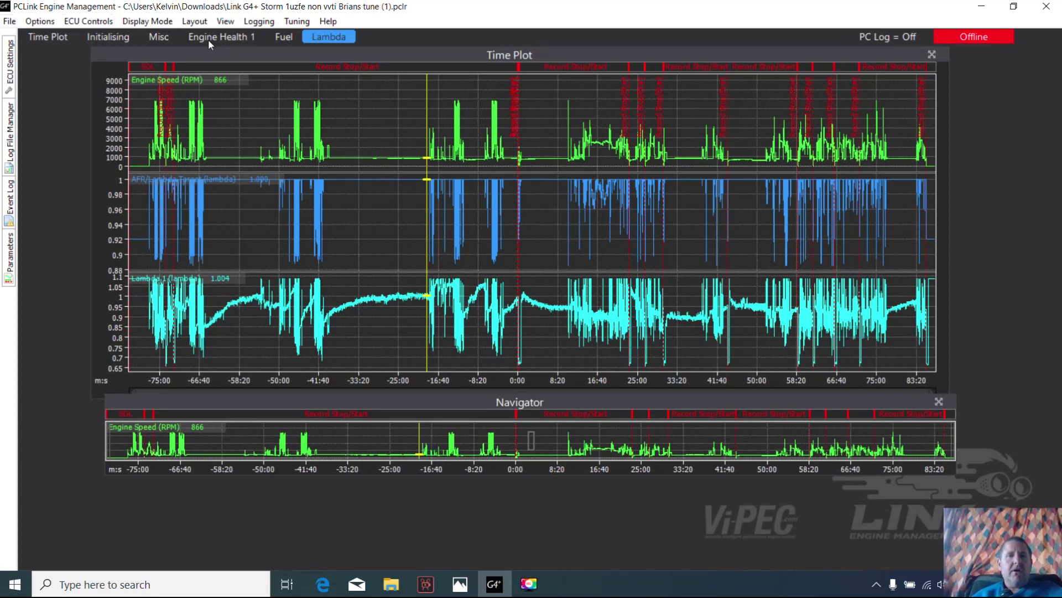
left_click(54, 38)
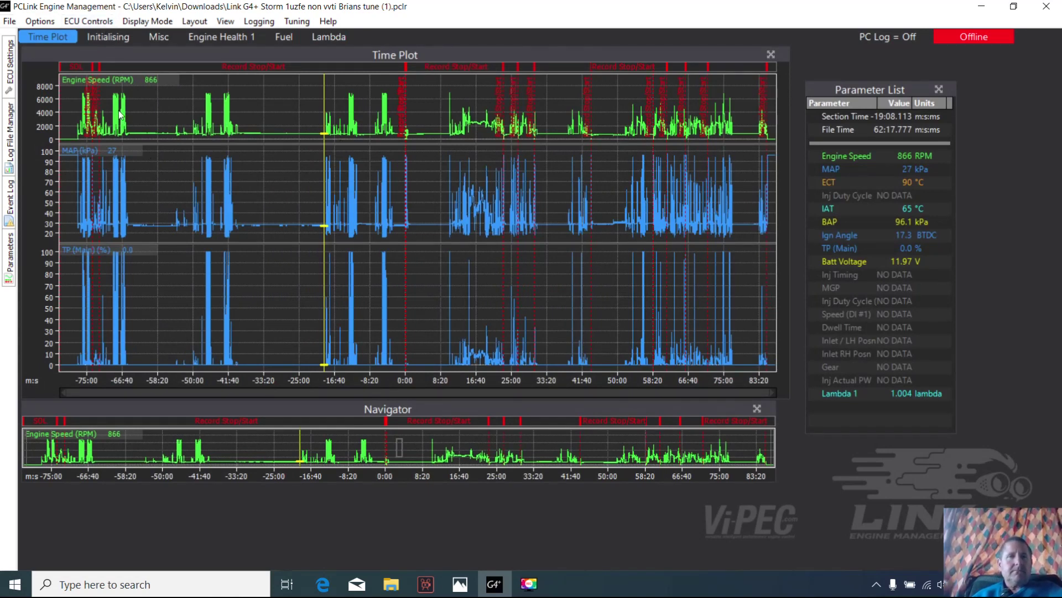
Look at the Misc log page, then bring up the Engine Health 1 plots.
left_click(158, 39)
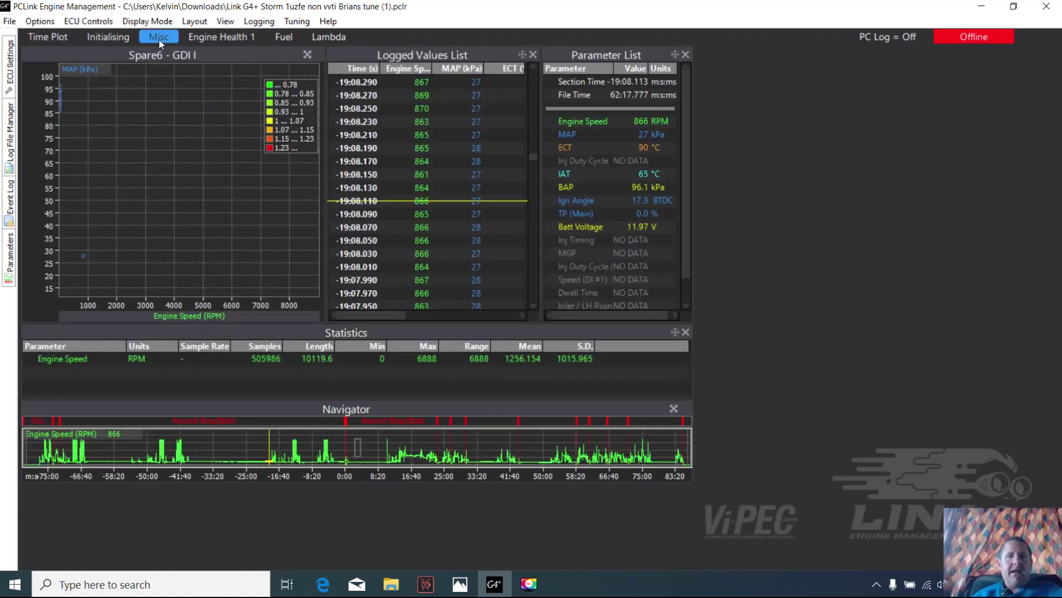
left_click(220, 37)
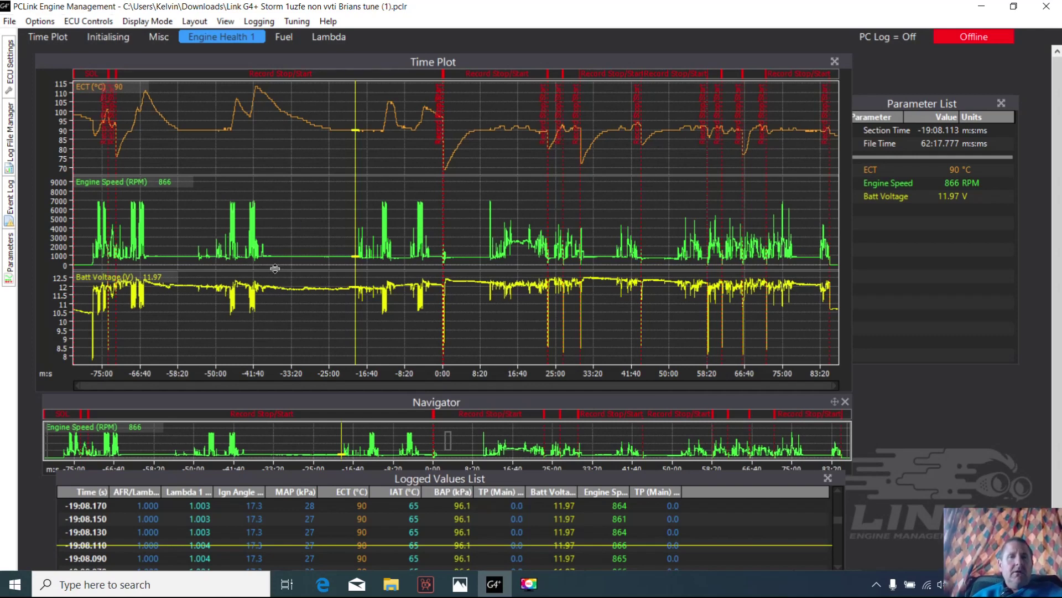
Put the log cursor on the ECT peak at -40:42.9: 112 °C, 858 RPM, 12.09 V.
left_click(259, 92)
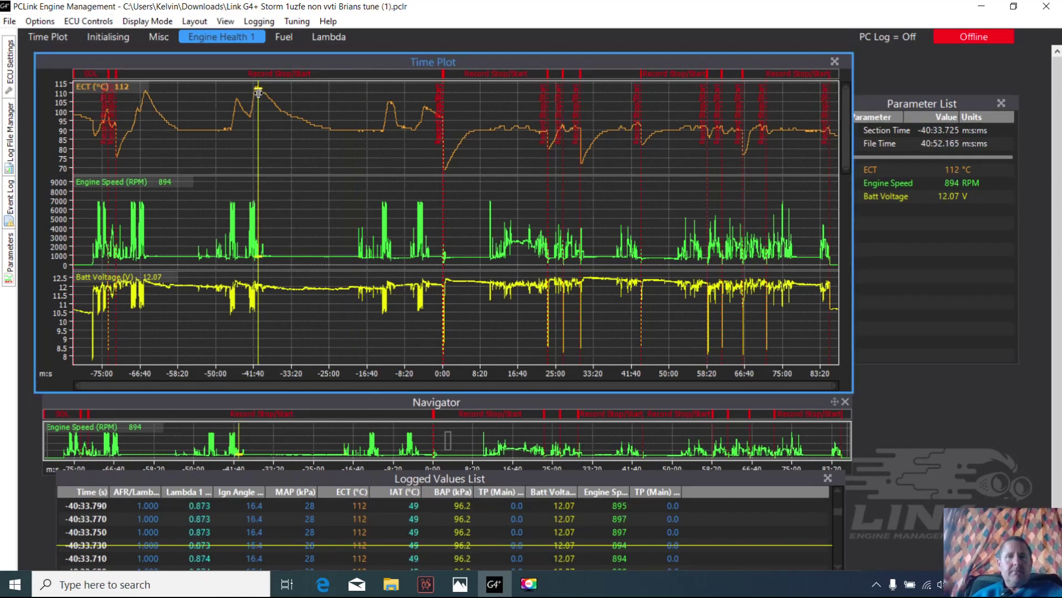
left_click(258, 94)
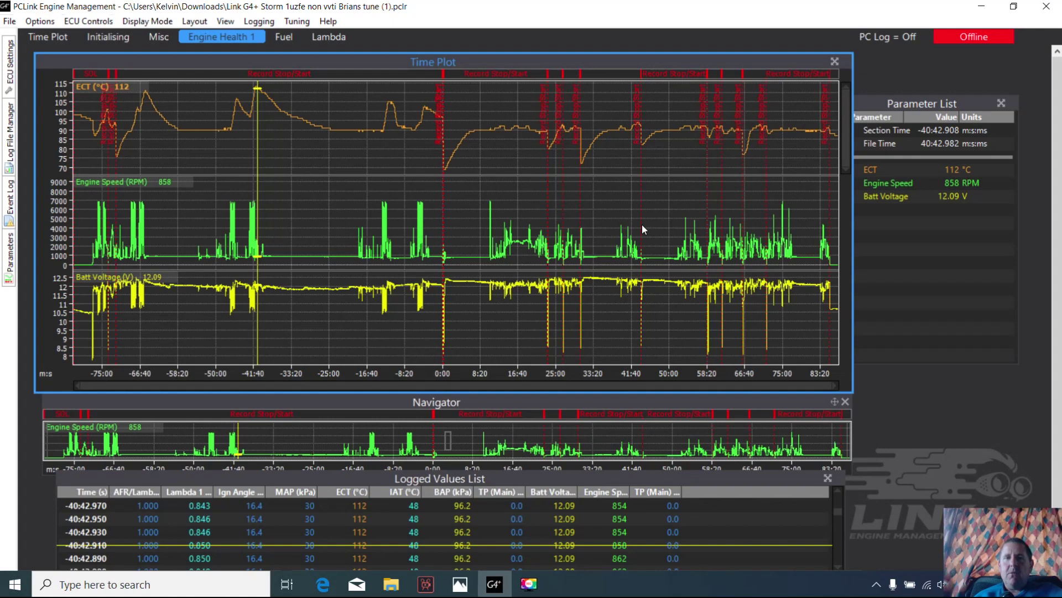
Zoom and pan the Time Plot to about -44:20 to -38:20 around the high-RPM run.
scroll(643, 226, "up", 4)
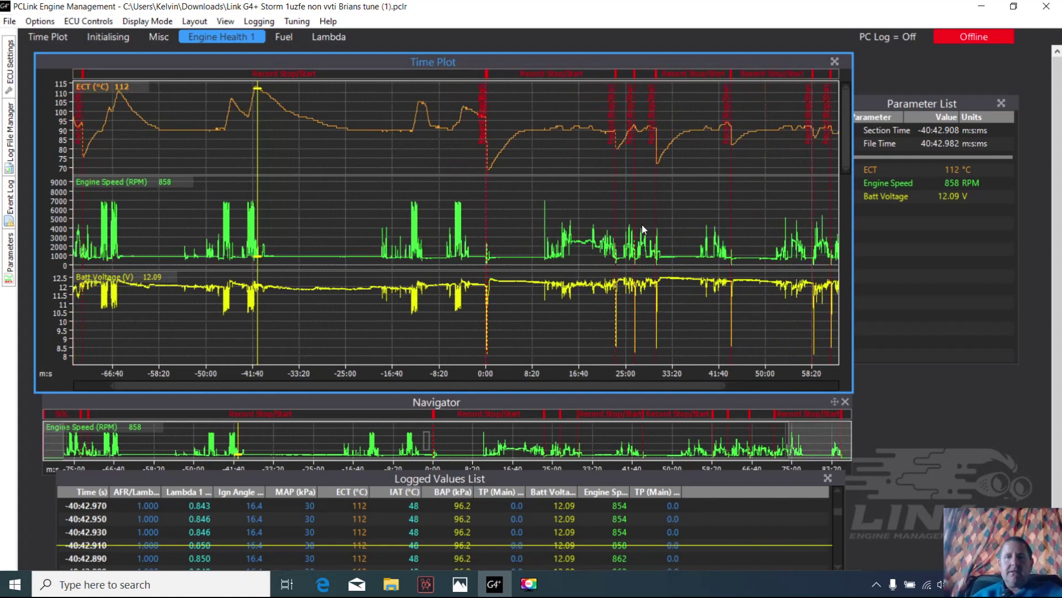
scroll(642, 224, "up", 4)
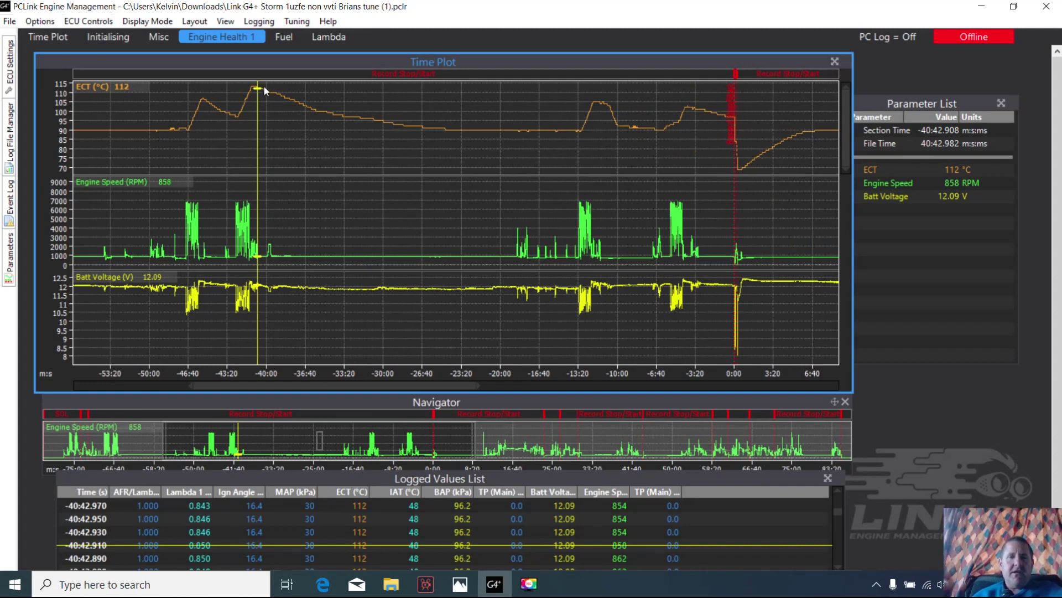
scroll(260, 117, "up", 3)
scroll(260, 116, "up", 2)
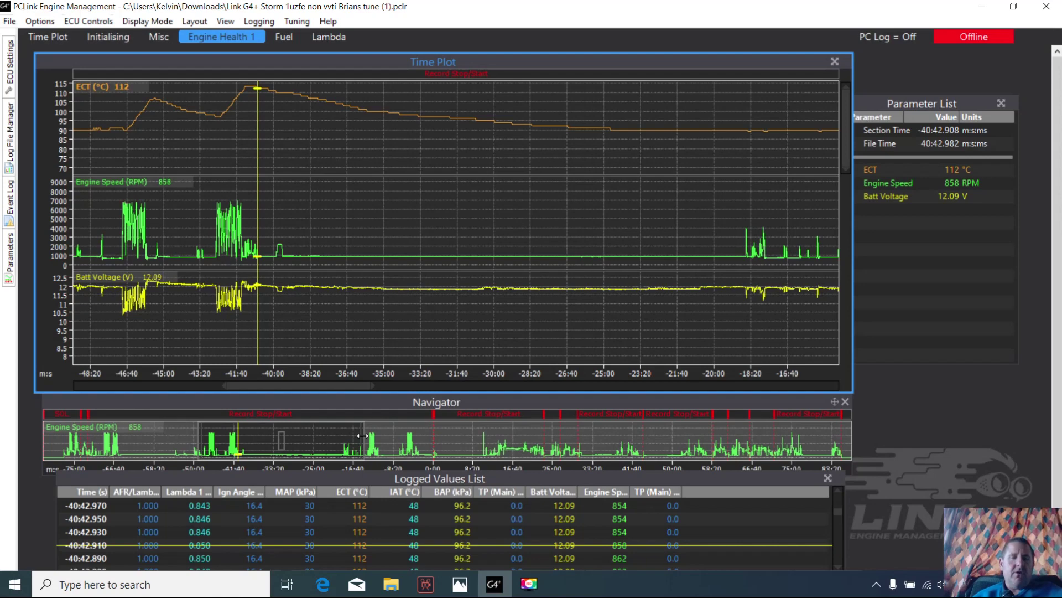
left_click_drag(283, 448, 227, 447)
scroll(227, 447, "up", 3)
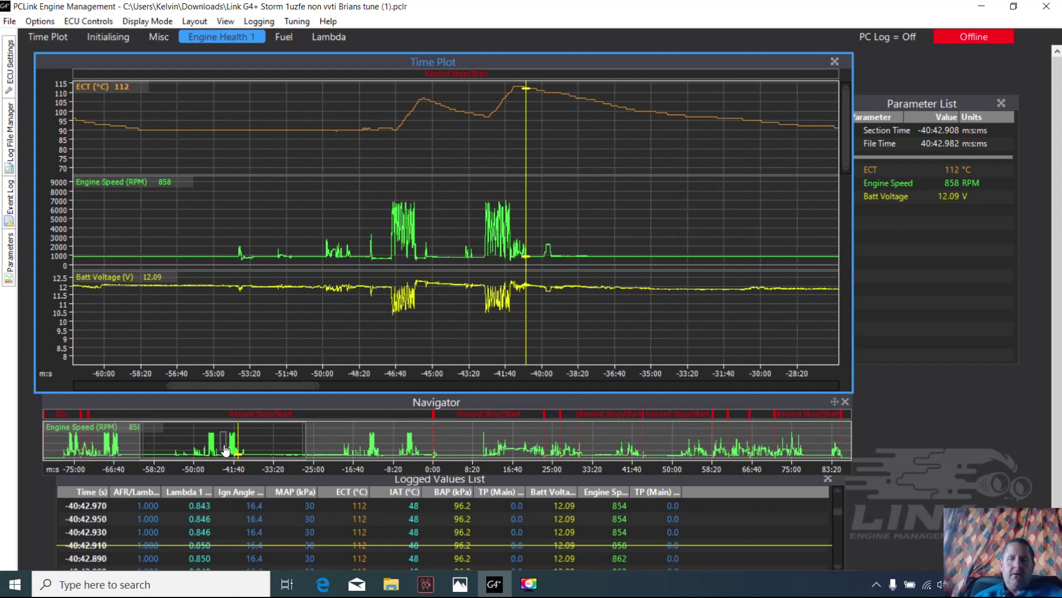
scroll(225, 450, "up", 5)
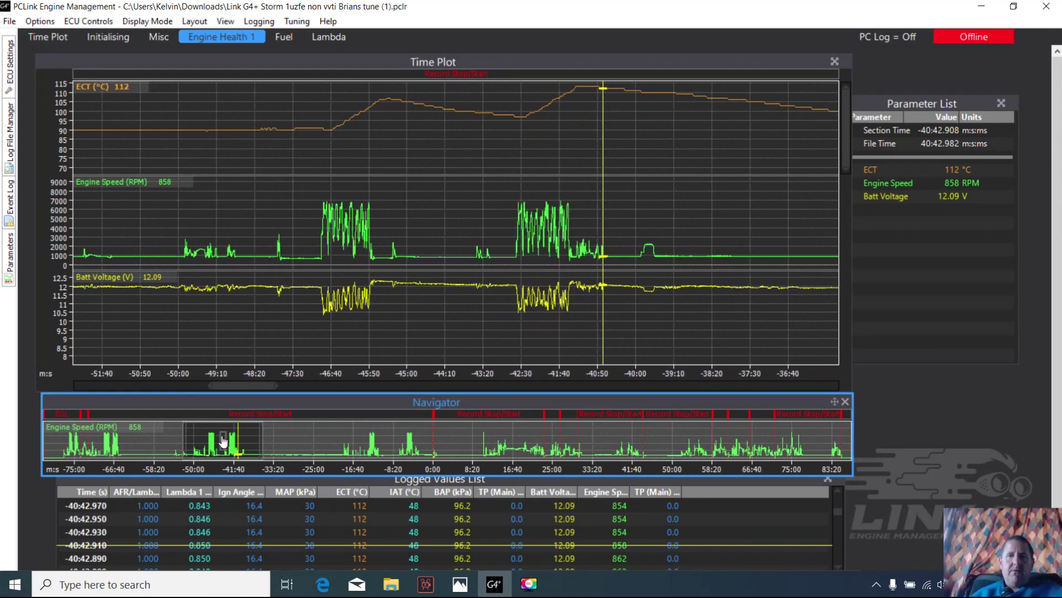
left_click_drag(223, 441, 233, 443)
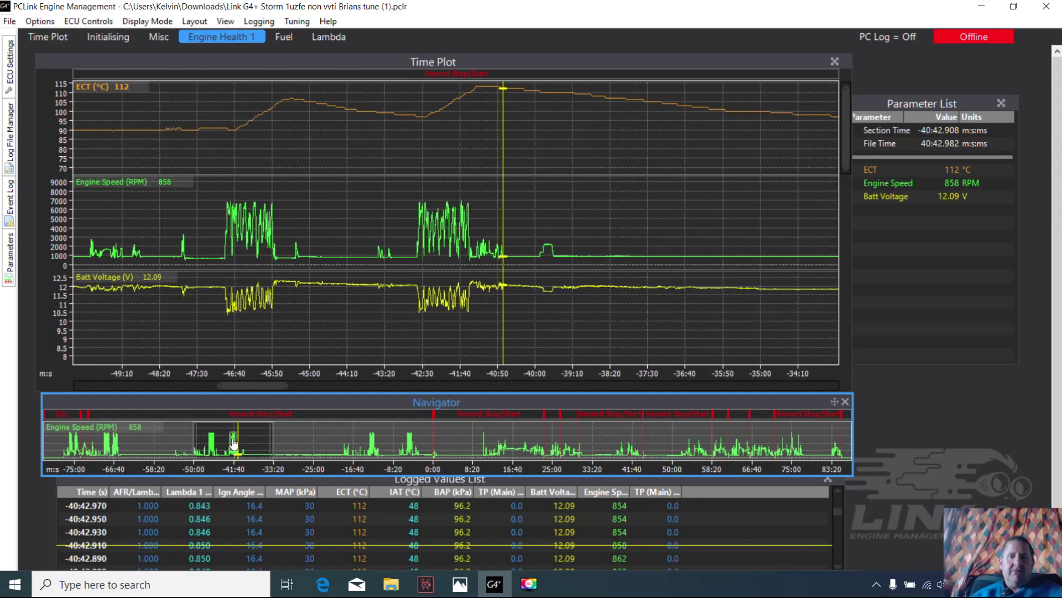
scroll(233, 443, "up", 1)
scroll(234, 442, "up", 2)
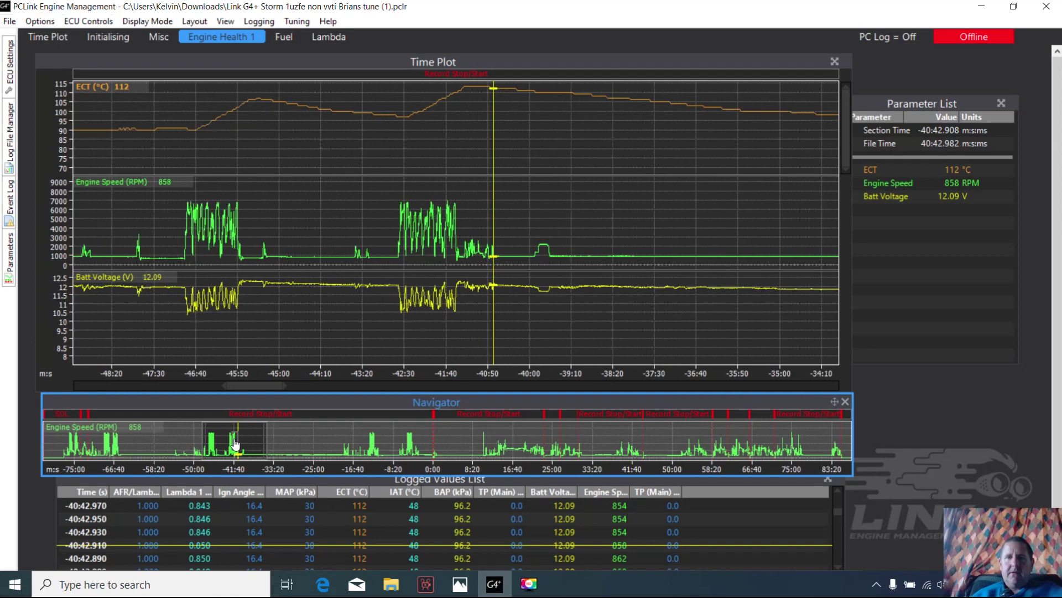
scroll(234, 443, "up", 3)
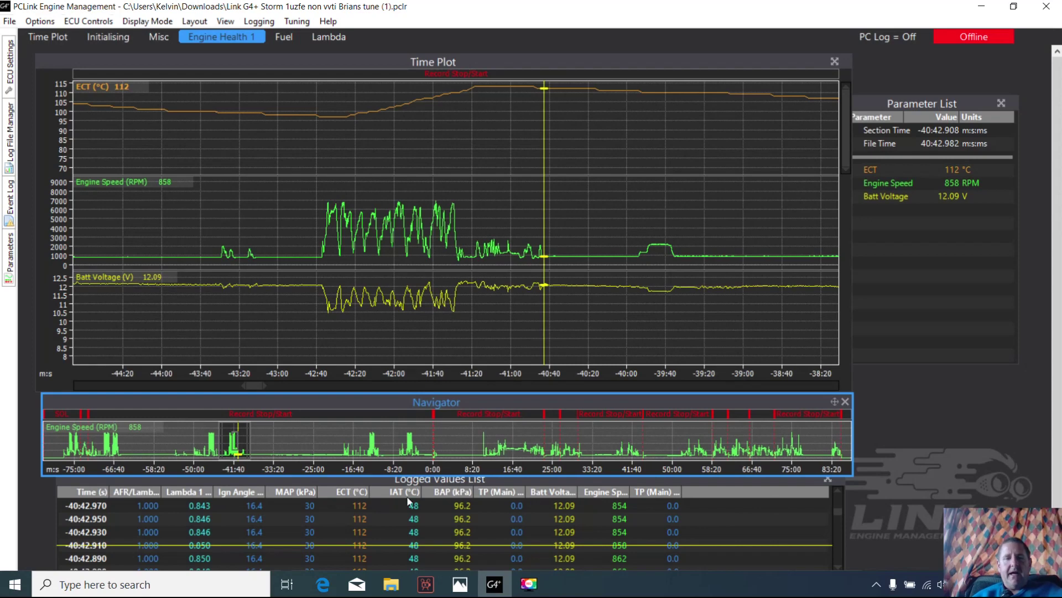
Step the cursor through the high-RPM run, voltage dipping near 10.6 V, ending at 113 °C.
left_click(308, 231)
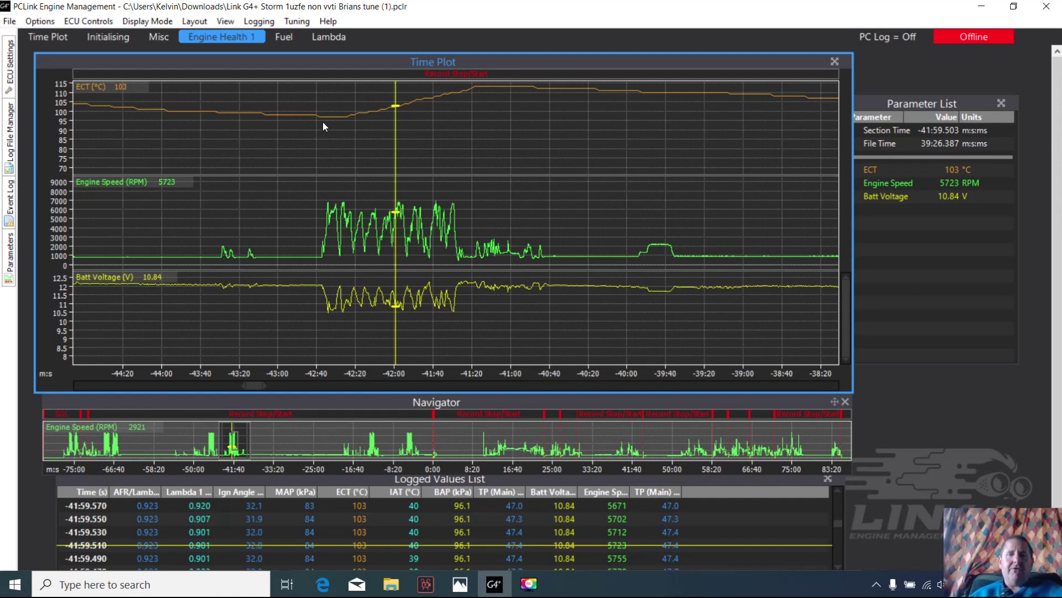
key("space")
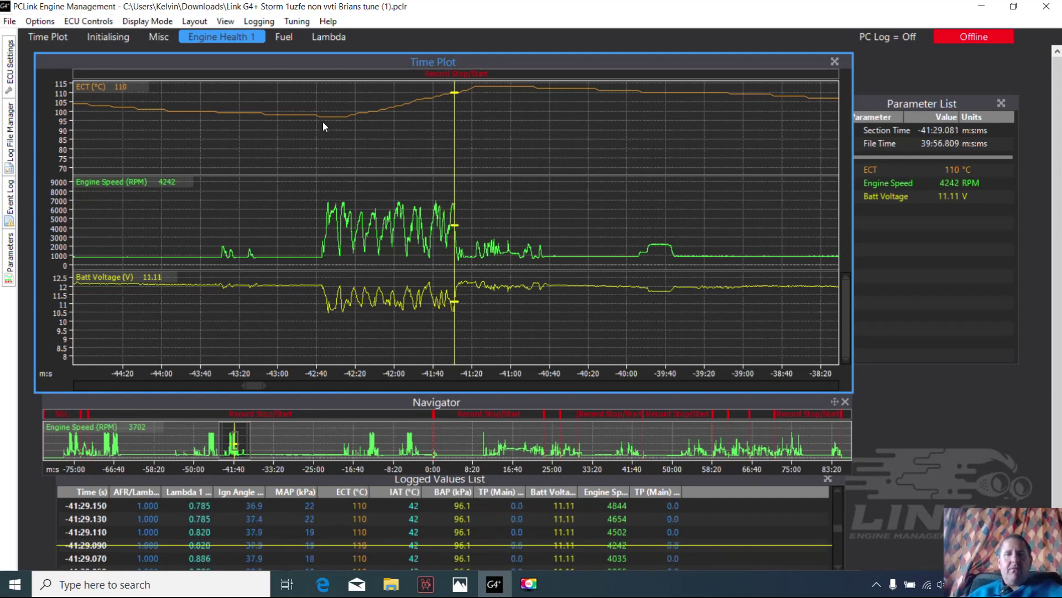
scroll(323, 127, "down", 1)
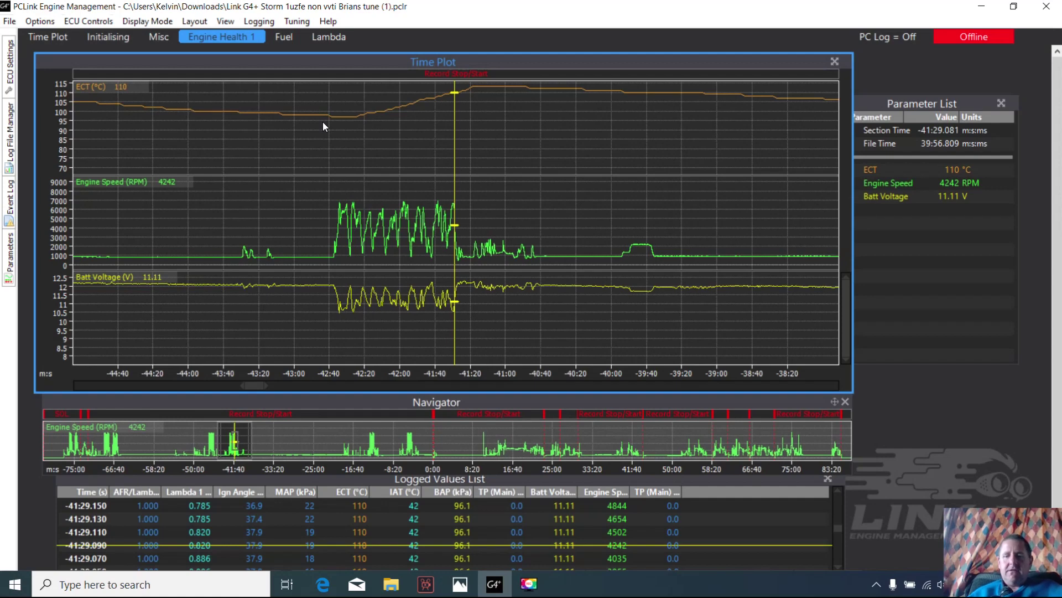
scroll(323, 123, "up", 1)
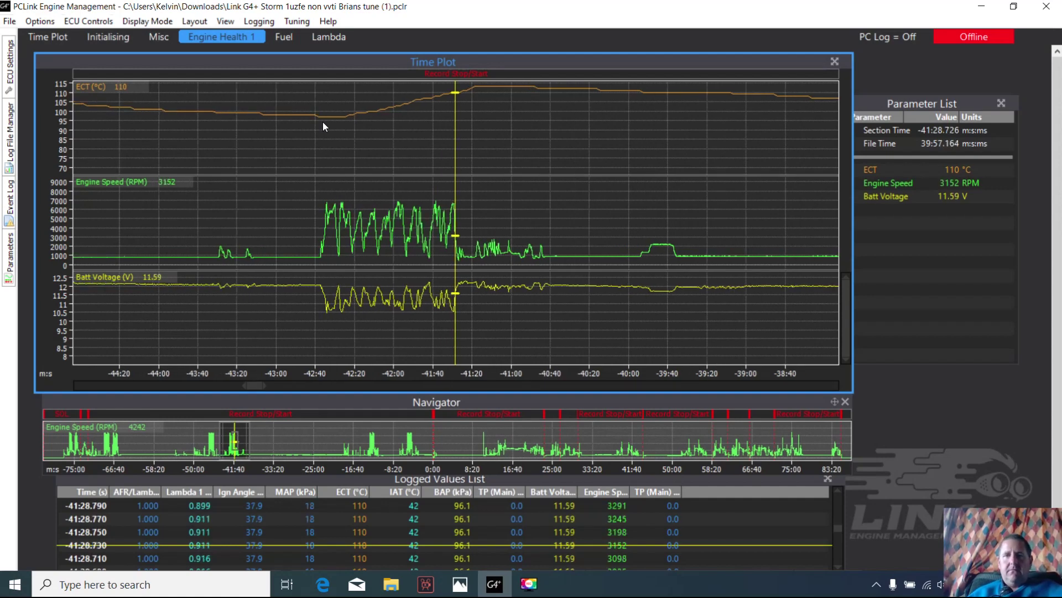
key("Left")
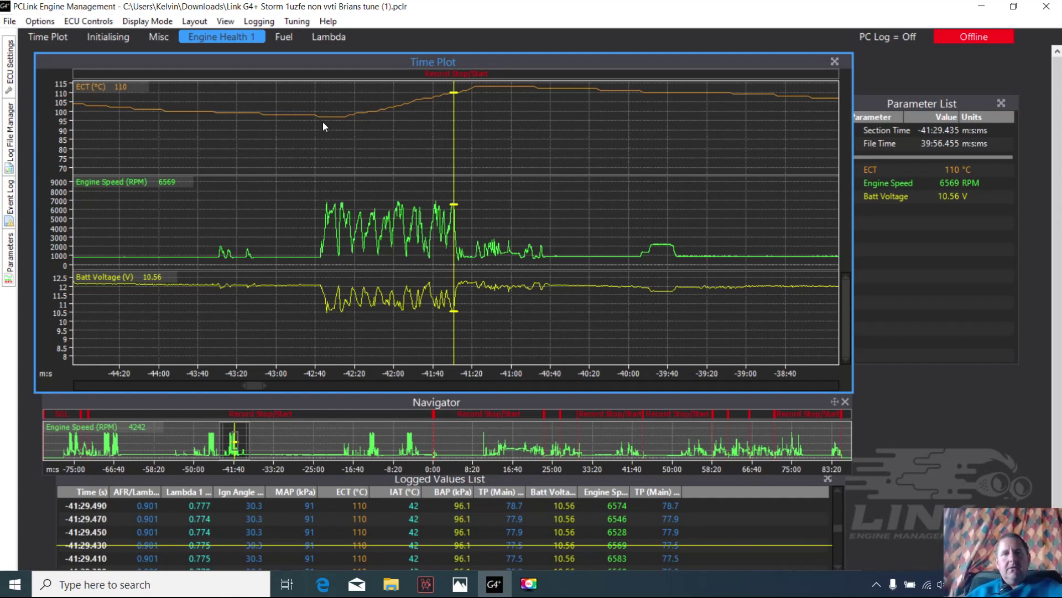
key("Right")
key("Right")
key("Right")
key("Right")
key("Right")
key("Right")
key("Right")
key("Right")
key("Right")
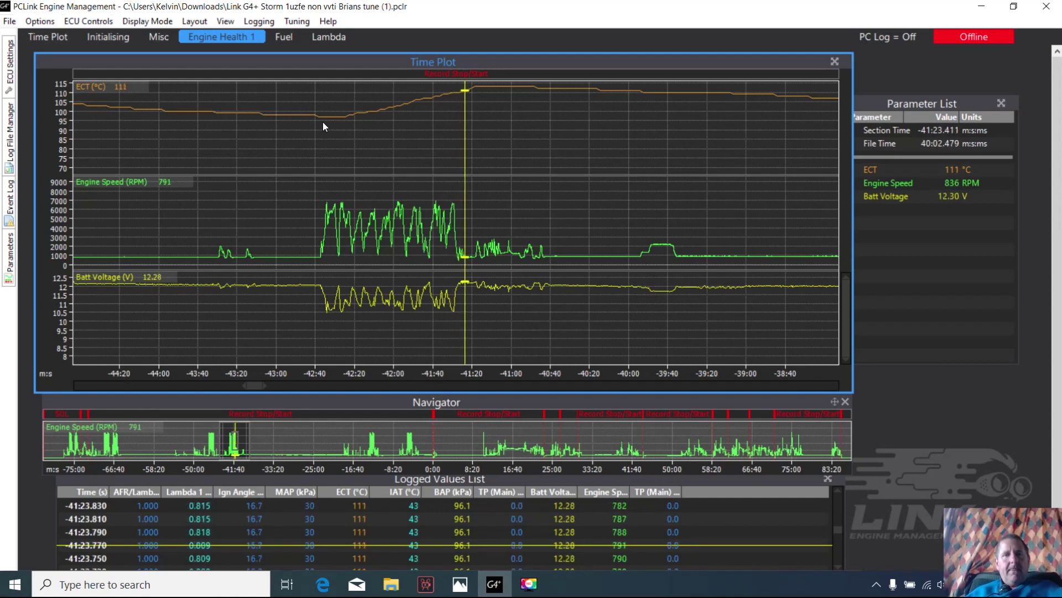
key("Right")
key("Right")
key("Right")
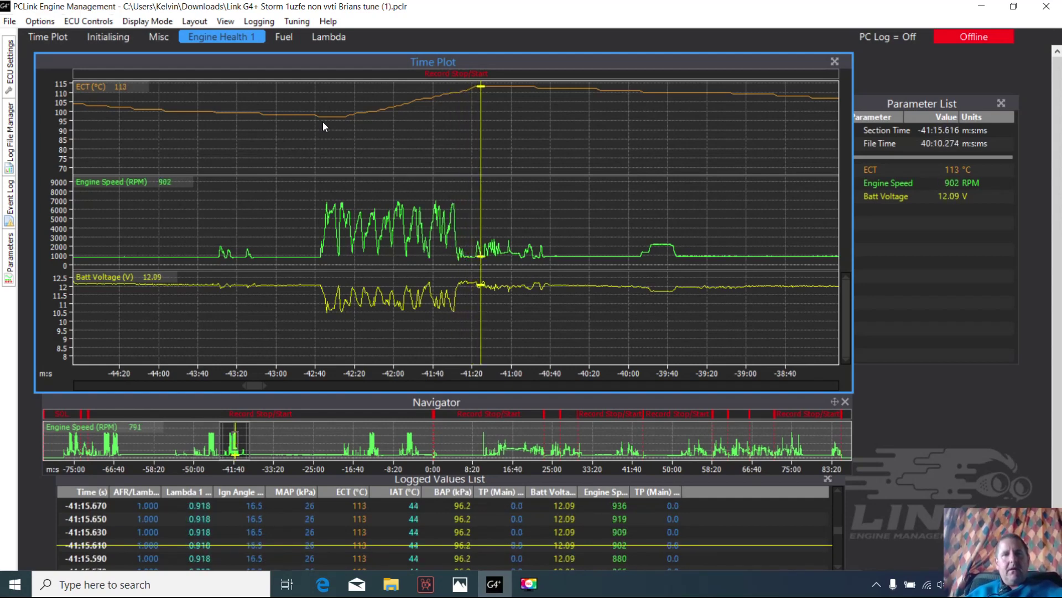
key("Right")
key("Right")
key("Right")
key("Right")
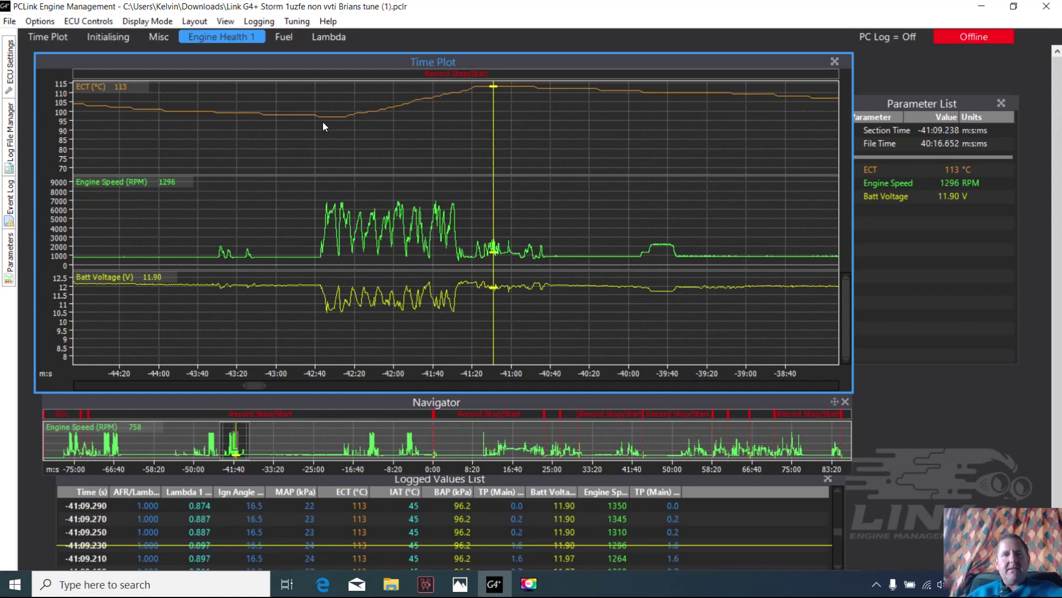
key("Right")
key("Right")
key("Right")
key("Right")
key("Right")
key("Right")
key("Right")
key("Right")
key("Right")
key("Right")
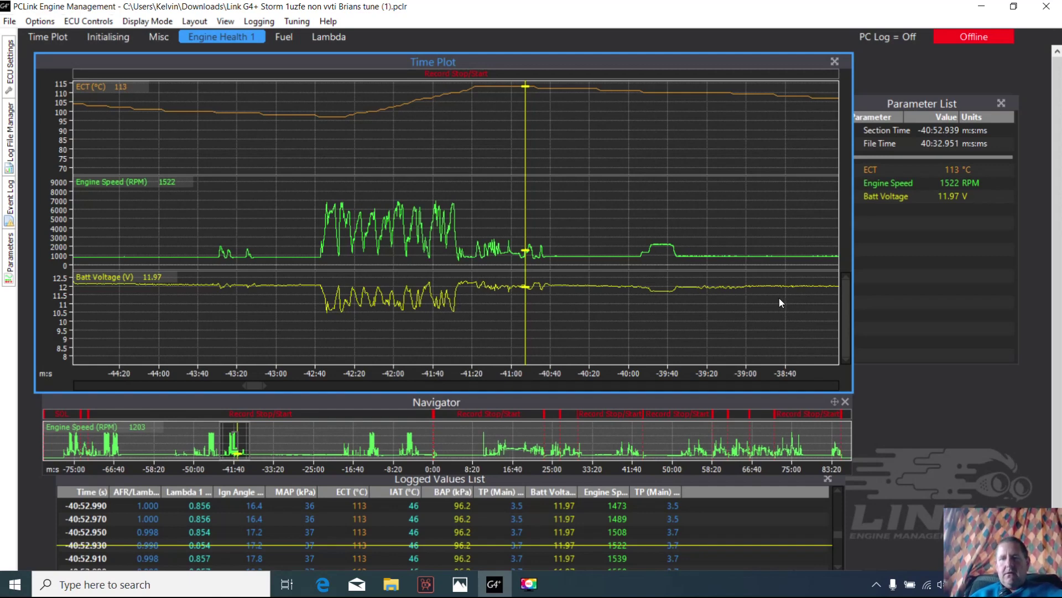
Move the cursor to -42:27.9, where RPM rises to 2236 and voltage drops to 11.80 V.
right_click(801, 293)
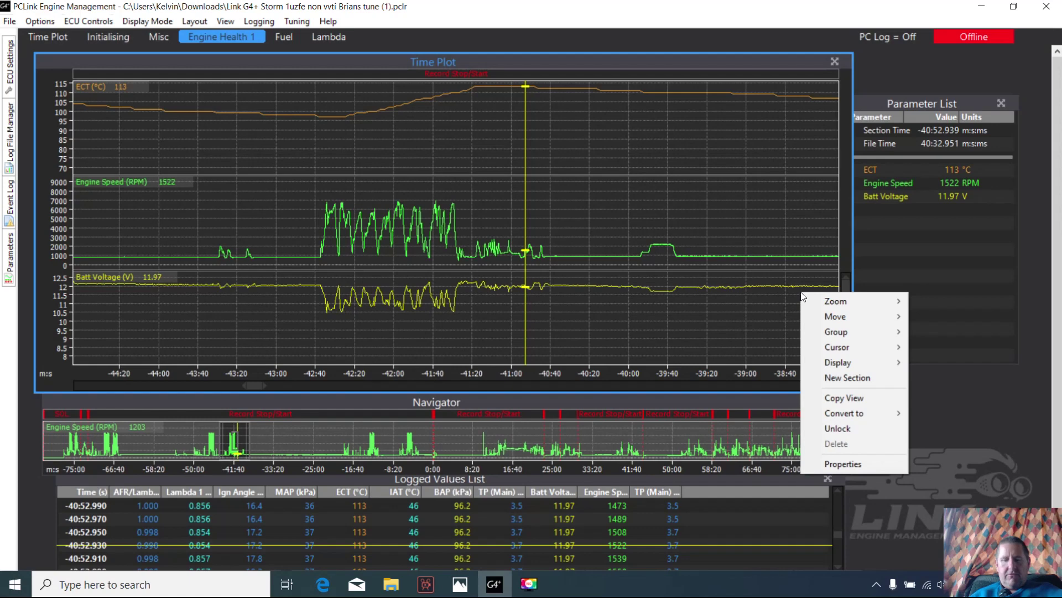
left_click(801, 289)
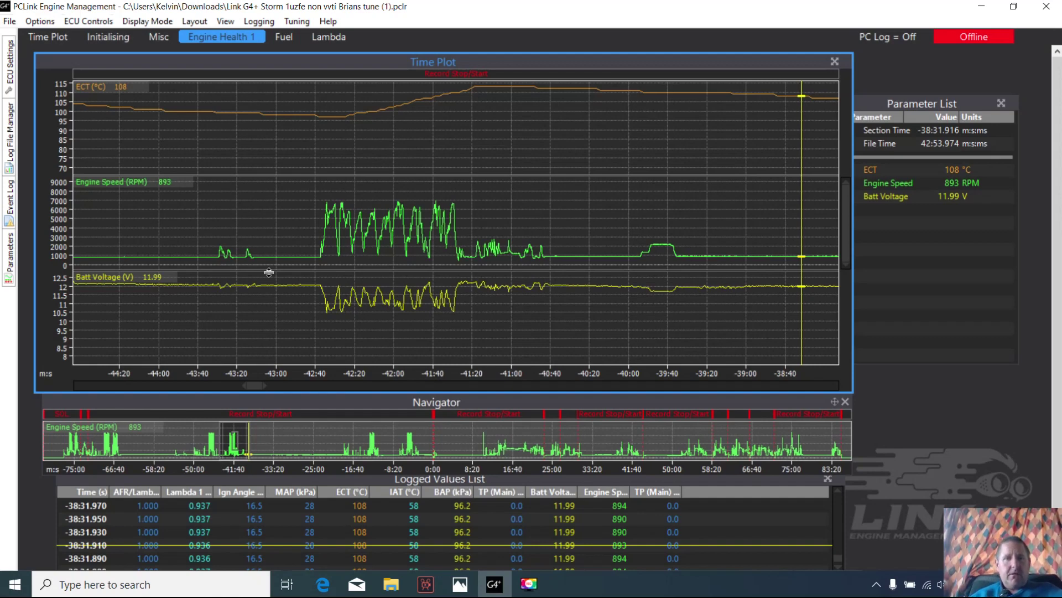
left_click(297, 301)
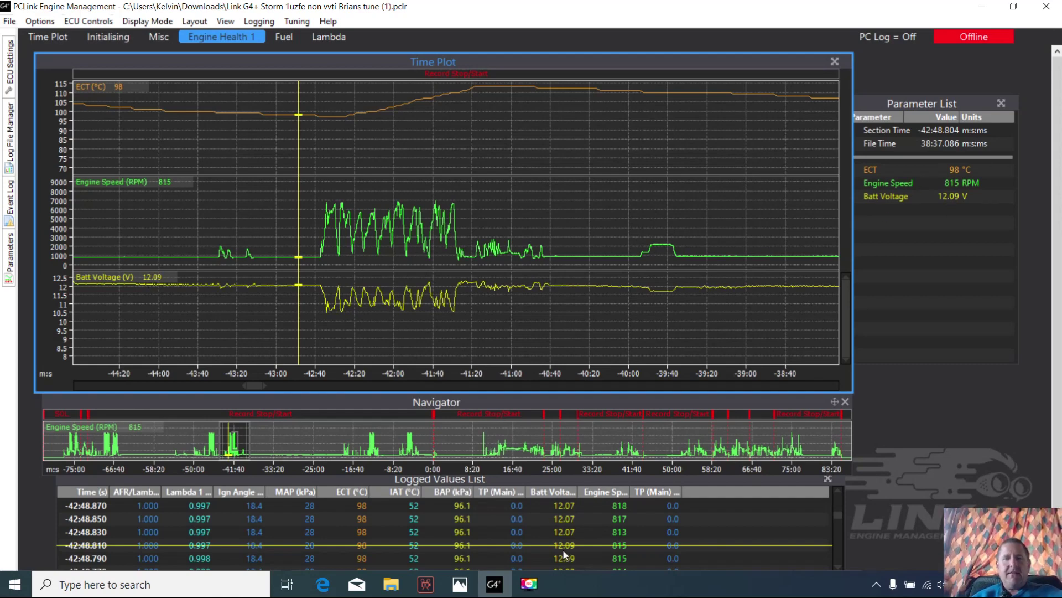
left_click(307, 292)
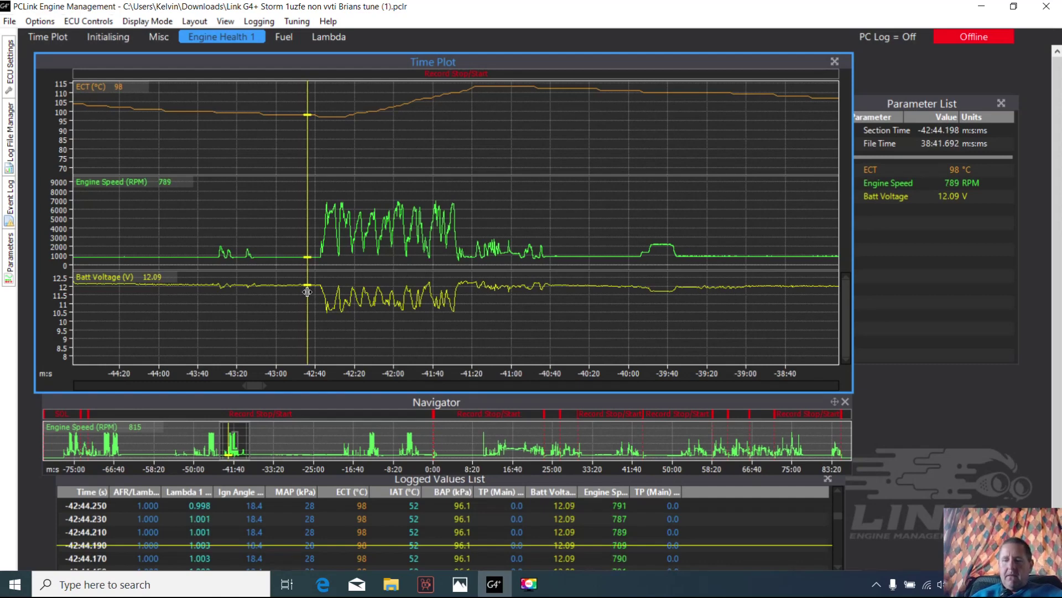
key("Left")
key("Left")
key("Left")
key("Left")
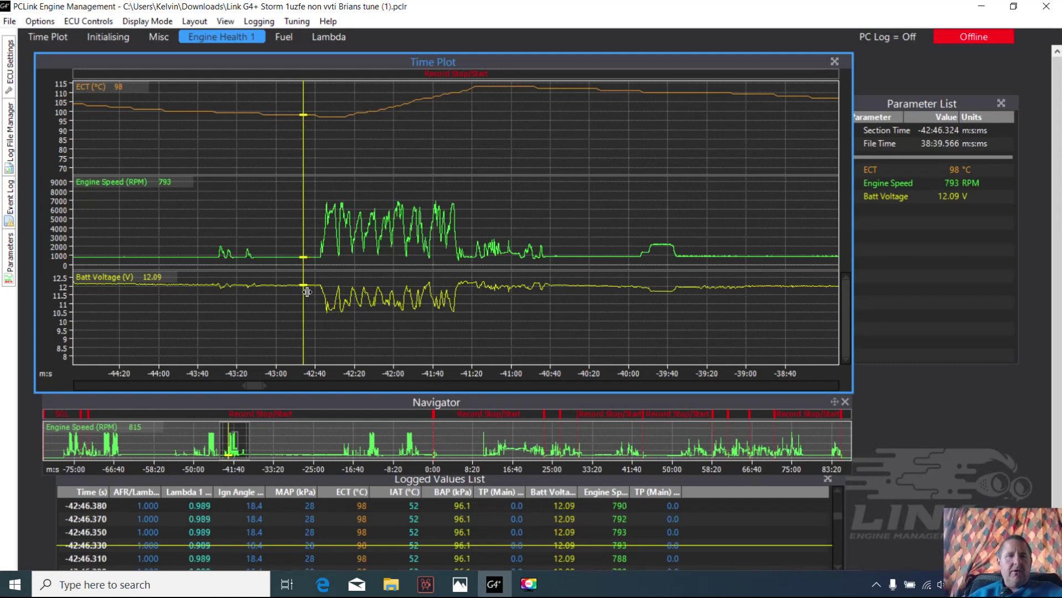
key("Right")
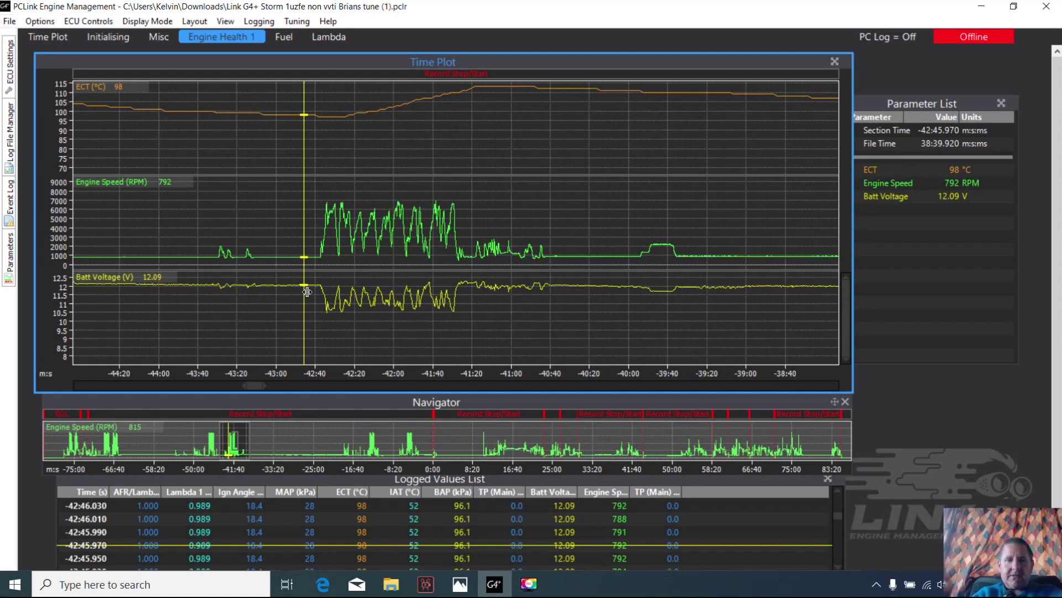
left_click(307, 292)
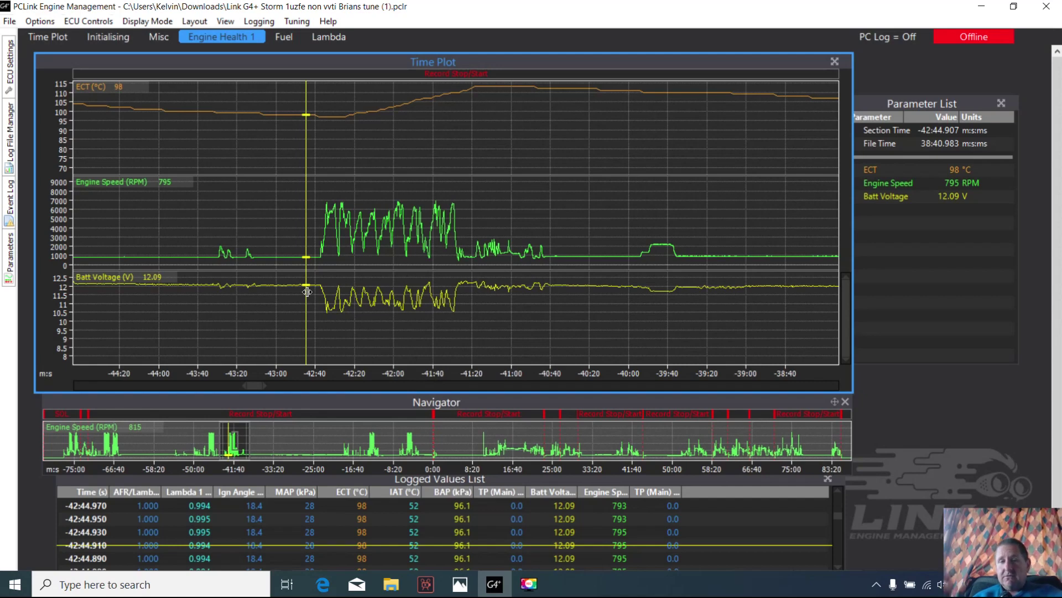
key("space")
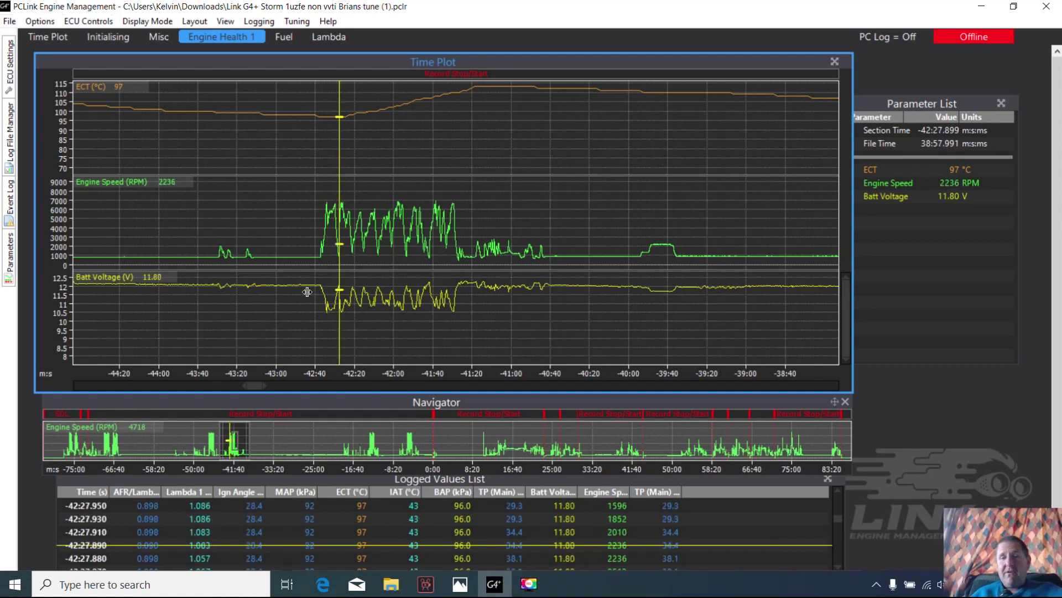
Step the log cursor back to -41:49.9, reading 105 °C ECT, 5971 RPM and 10.70 V.
key("Left")
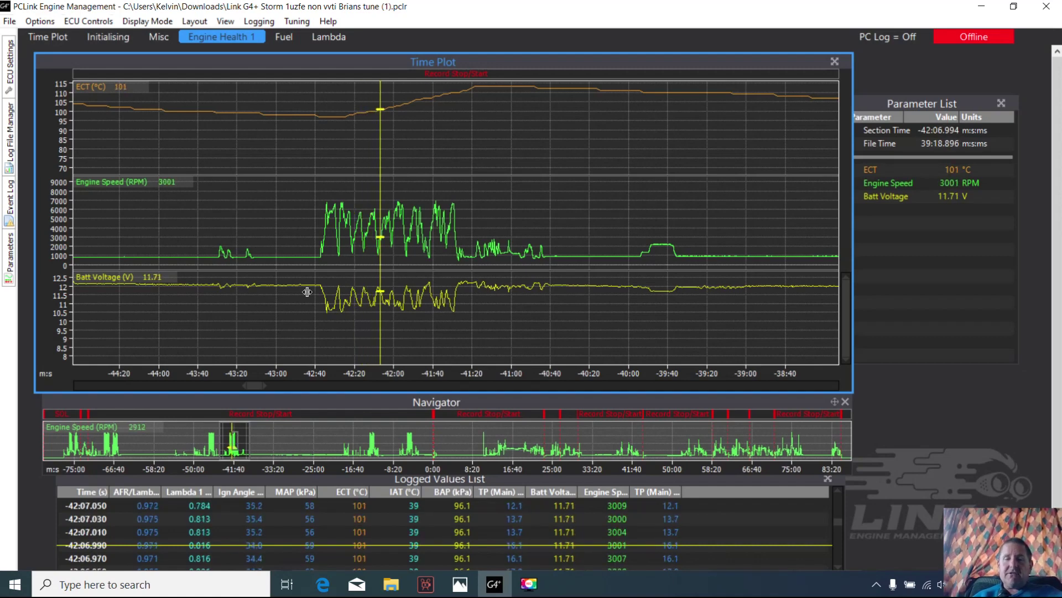
key("Left")
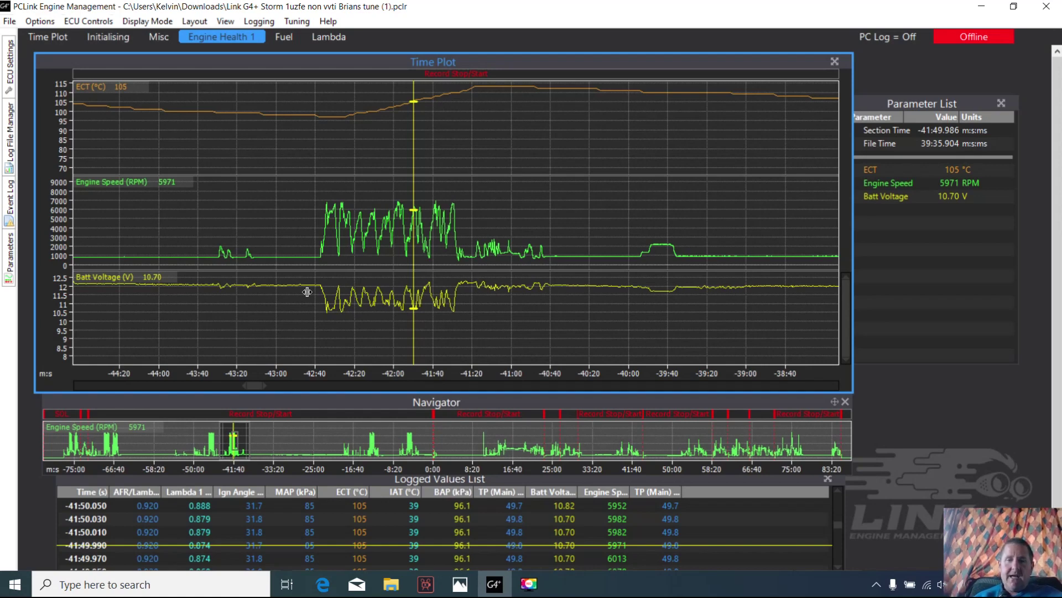
Zoom the Engine Health time plot out to show more of the log.
scroll(307, 291, "down", 4)
scroll(307, 292, "down", 6)
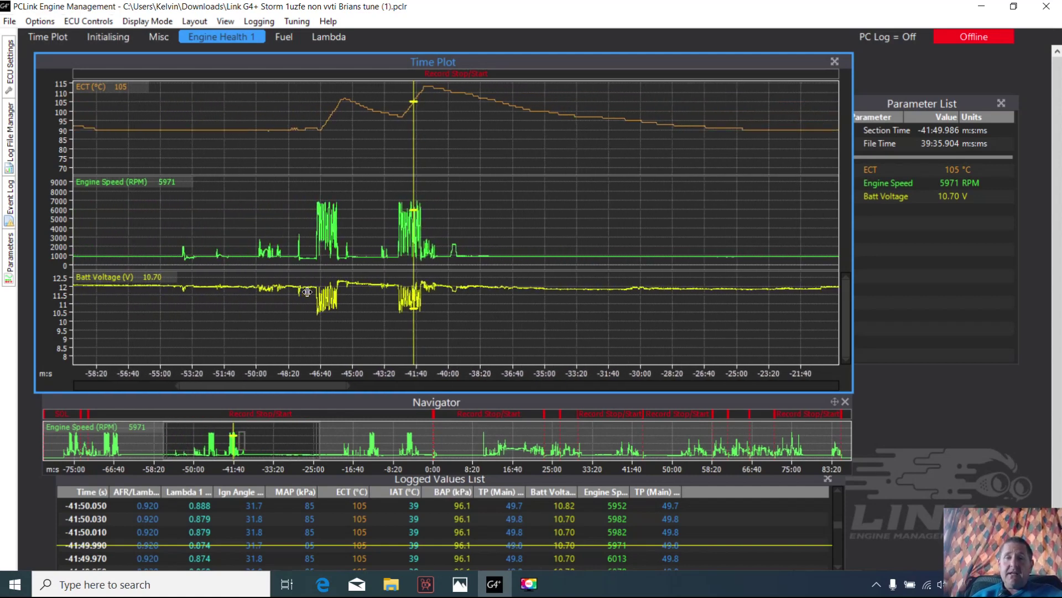
scroll(307, 292, "down", 6)
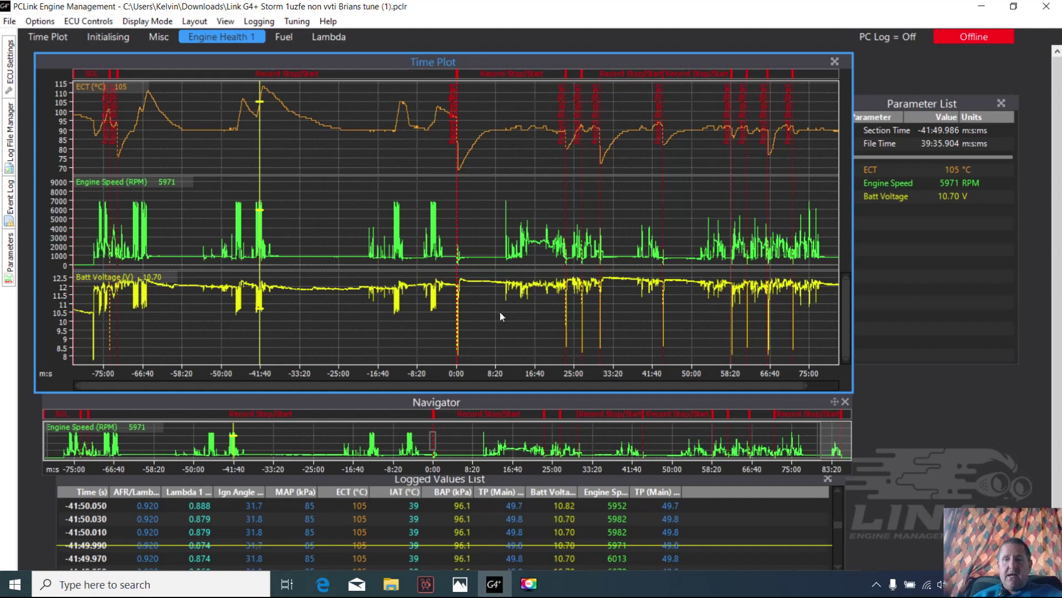
right_click(558, 303)
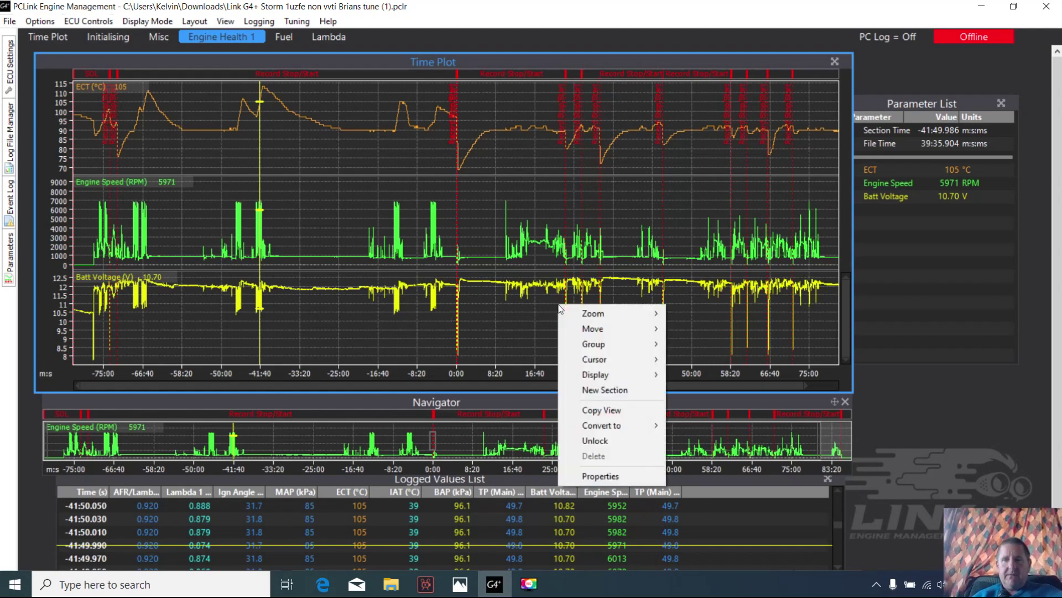
left_click(560, 267)
Mark the Navigator stretch from about 21:20 onward and zoom the plots to it.
left_click(536, 433)
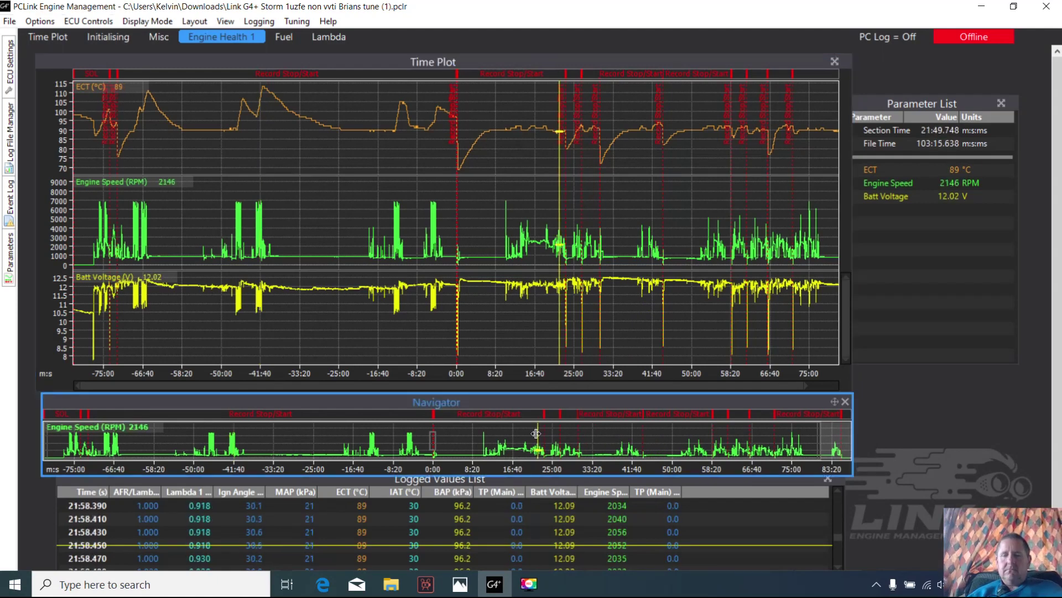
left_click_drag(536, 434, 584, 437)
right_click(537, 437)
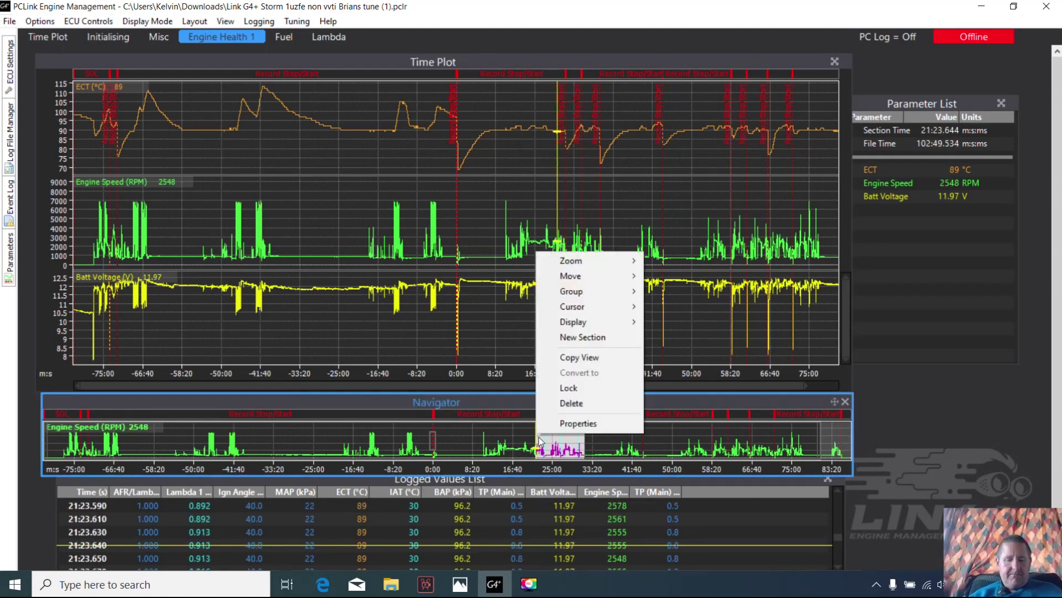
left_click(554, 442)
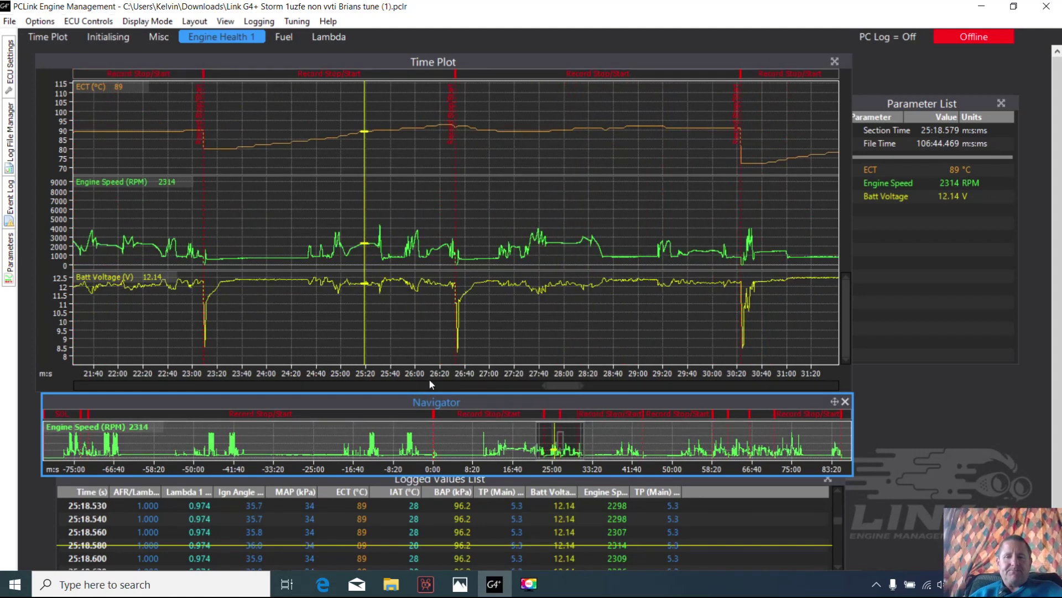
Play the log from 23:00 and put the cursor on the 23:09.7 cranking dip to 8.64 V.
left_click(190, 310)
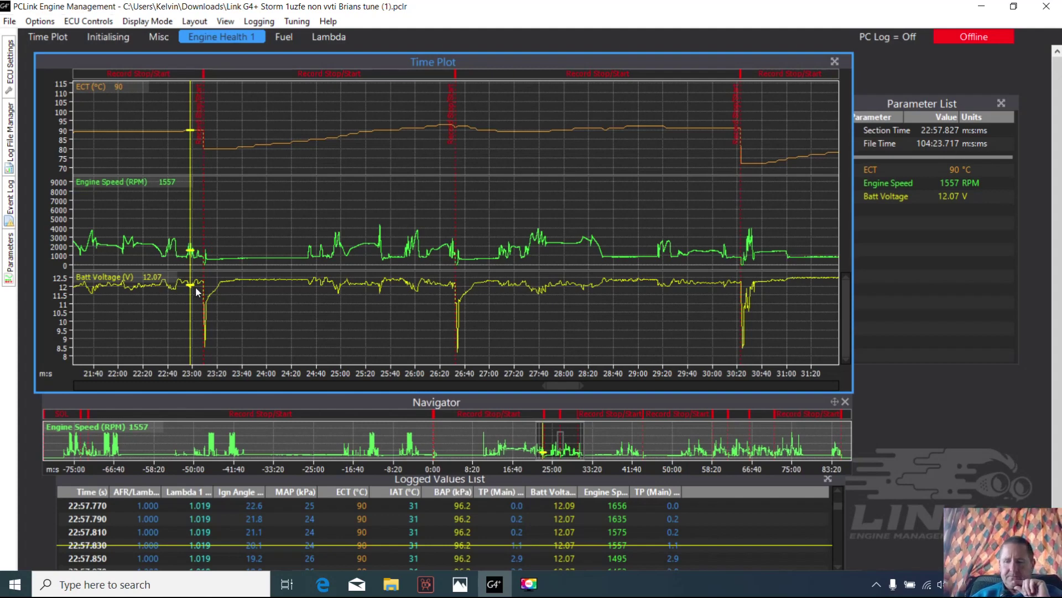
key("space")
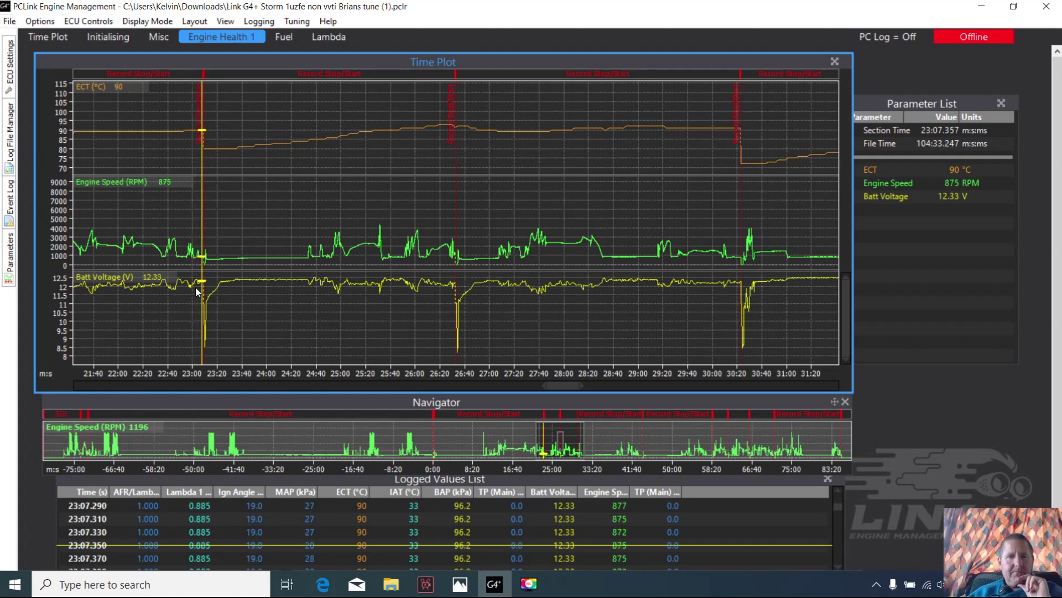
scroll(196, 292, "up", 5)
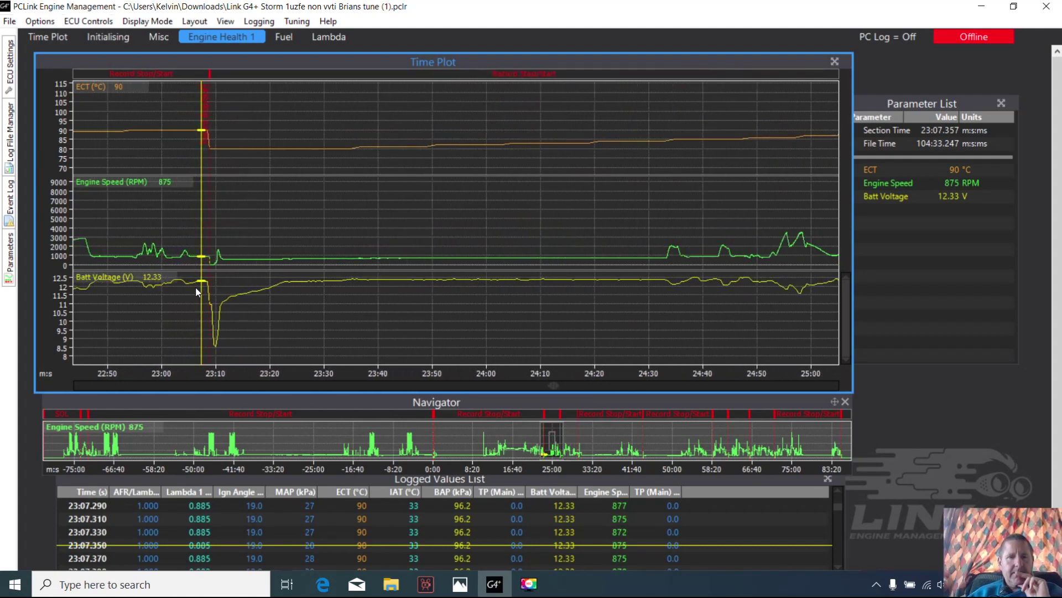
scroll(196, 292, "up", 1)
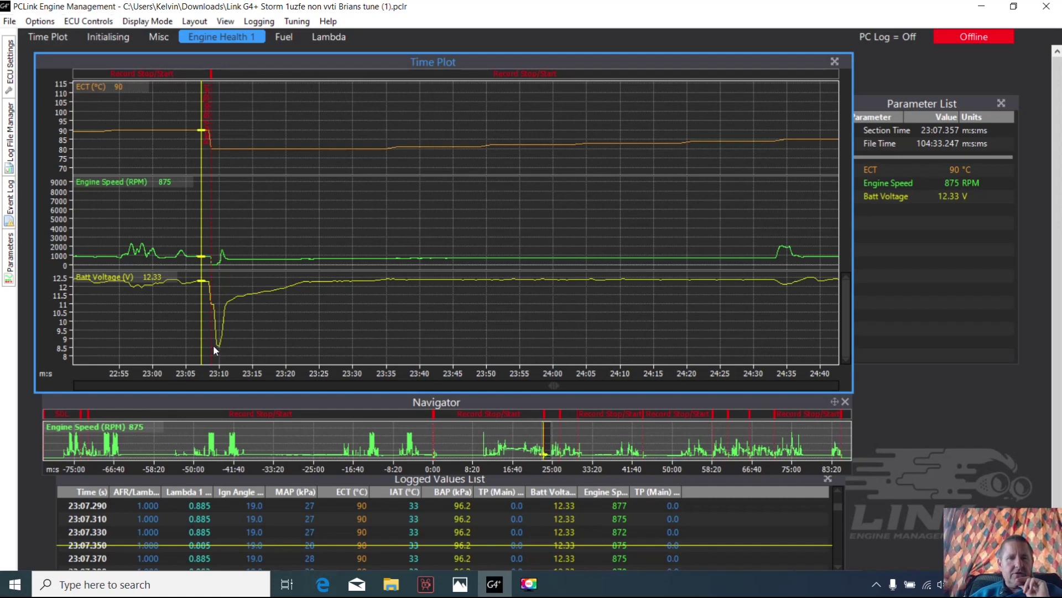
left_click(202, 331)
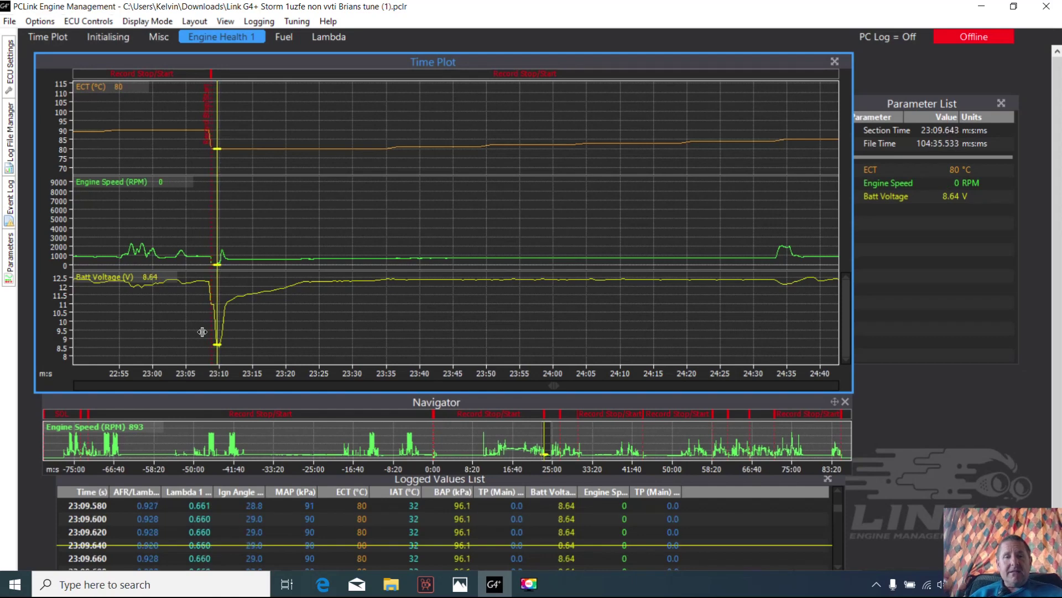
scroll(202, 332, "up", 2)
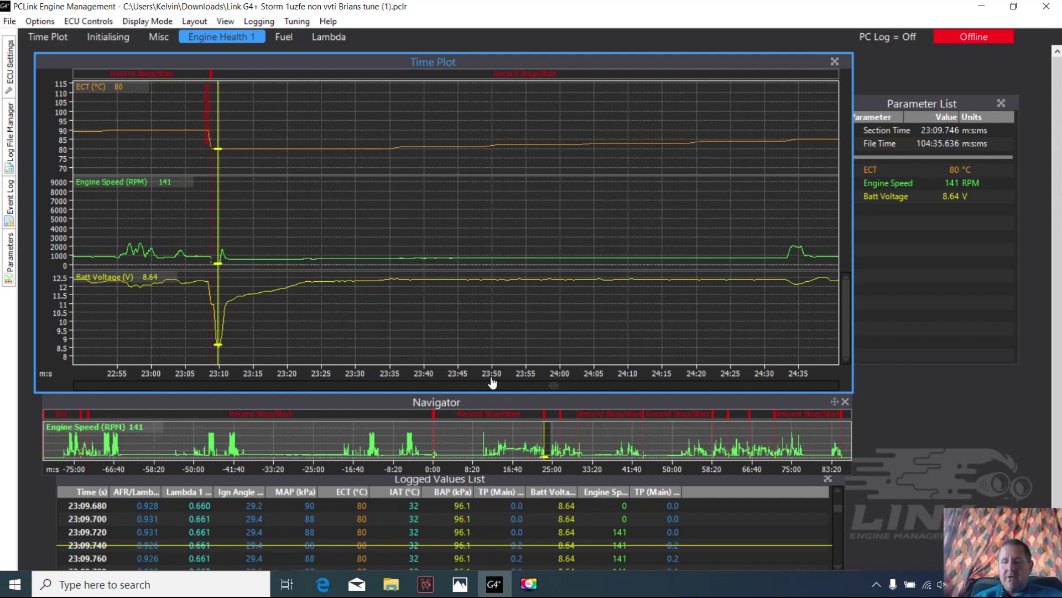
scroll(492, 382, "down", 6)
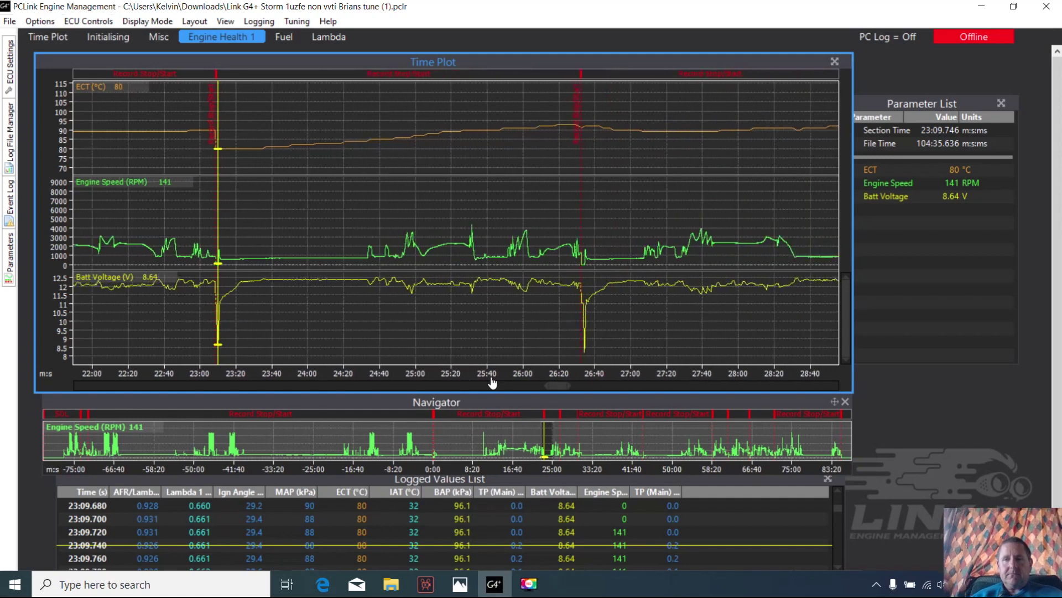
Put the log cursor at 26:25.4, just before the second voltage dip, reading 12.04 V.
right_click(567, 316)
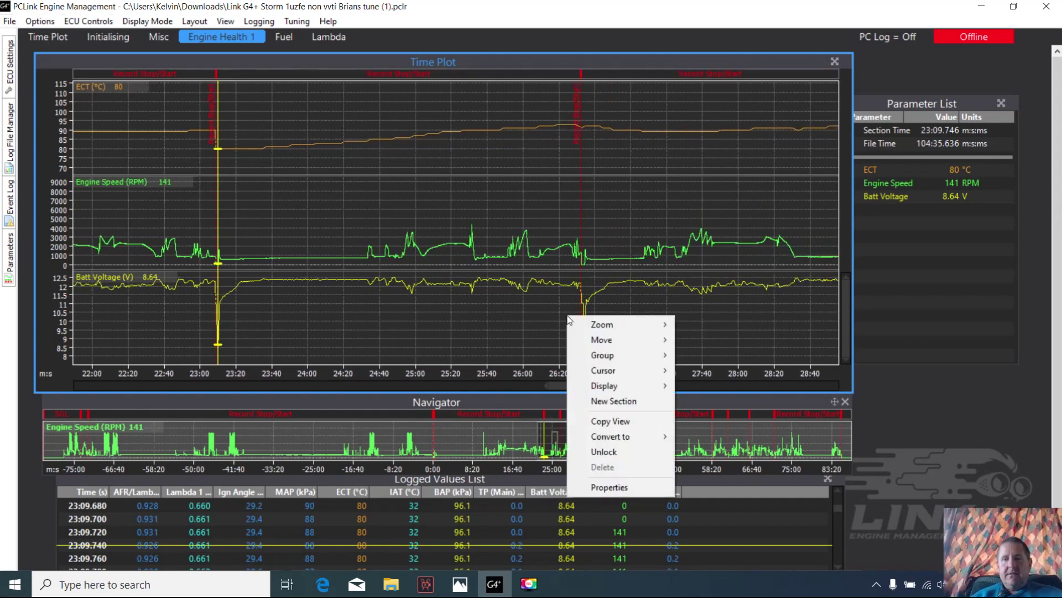
left_click(570, 297)
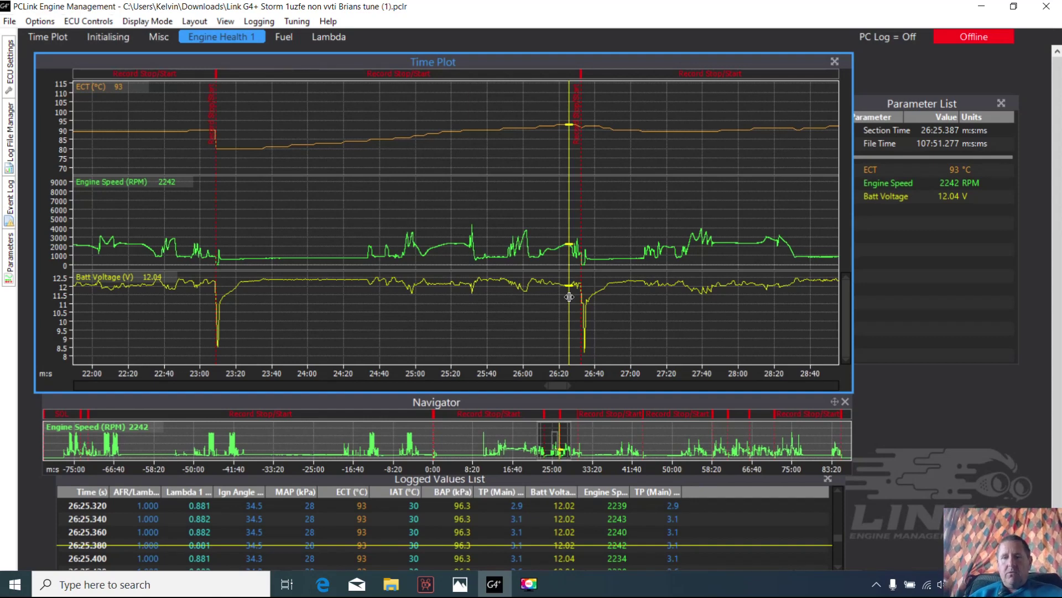
scroll(569, 297, "down", 2)
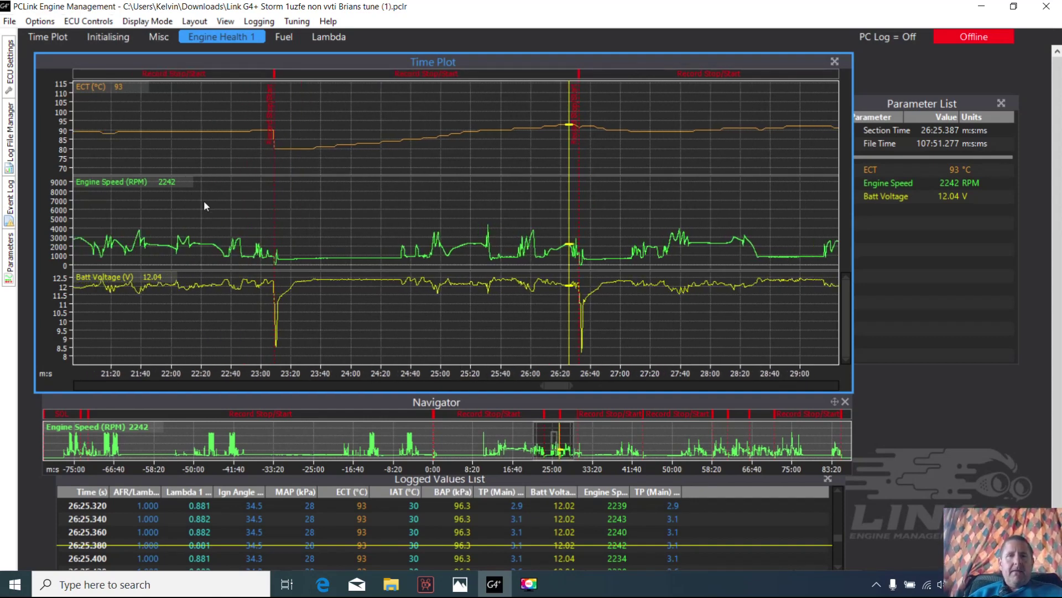
Look at the Fuel and Lambda plot layouts, ending back on the Fuel layout.
left_click(282, 39)
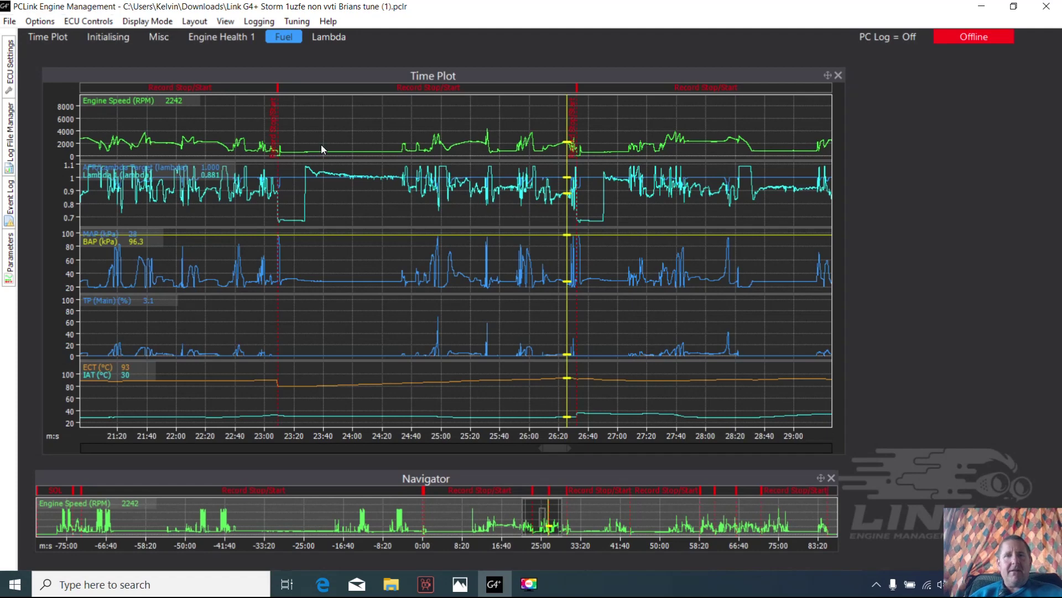
left_click(326, 37)
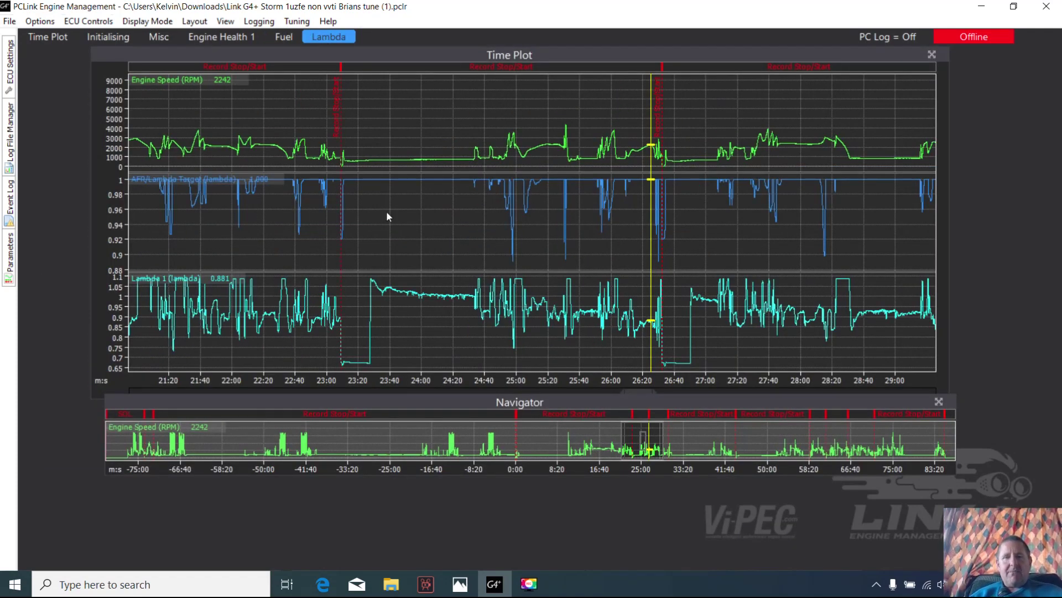
left_click(291, 36)
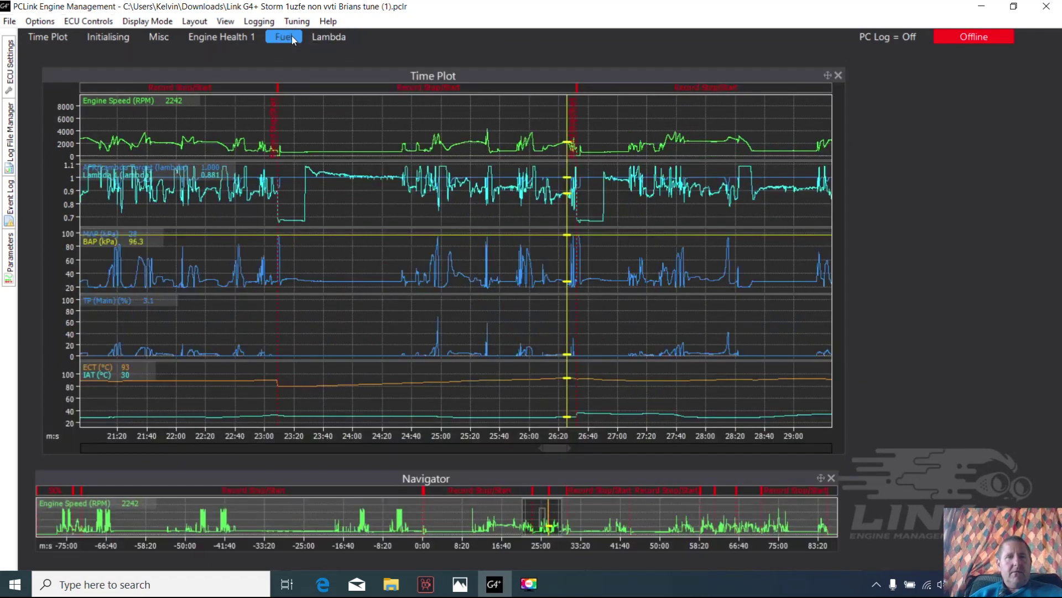